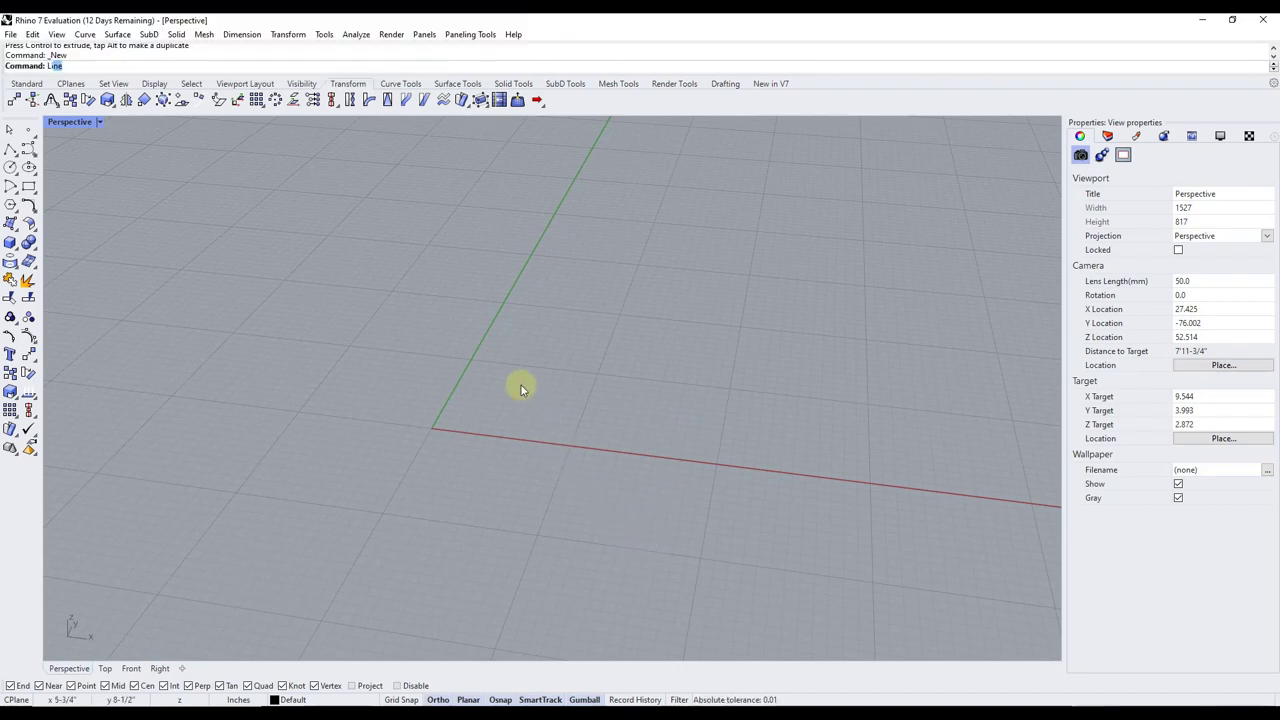
# Draw a 20' line from the origin along the X axis
pyautogui.write('i')
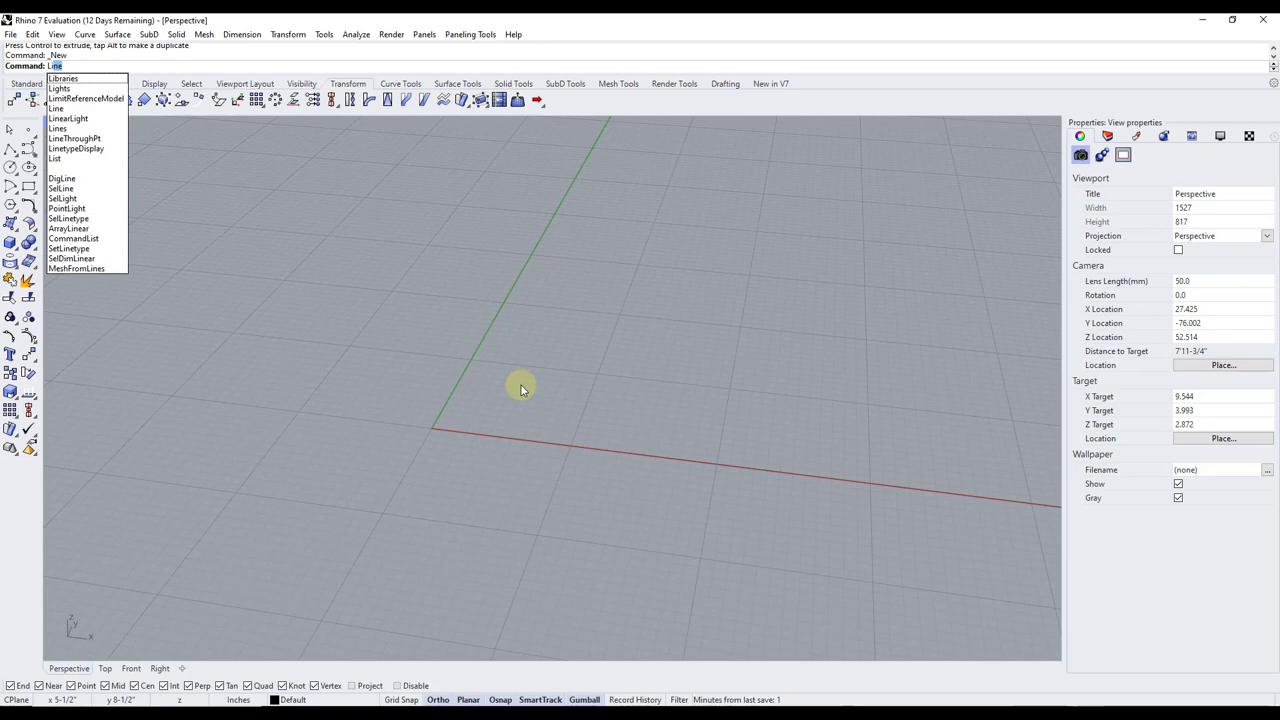
pyautogui.press('Return')
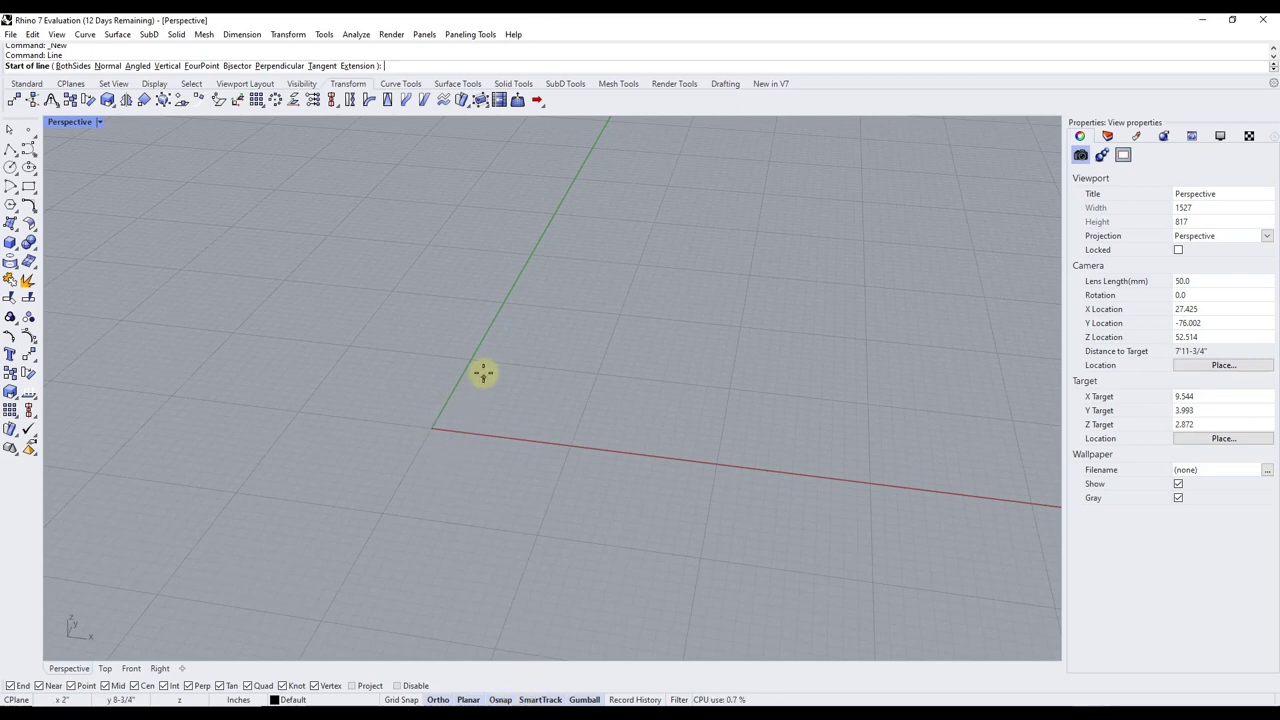
pyautogui.click(430, 428)
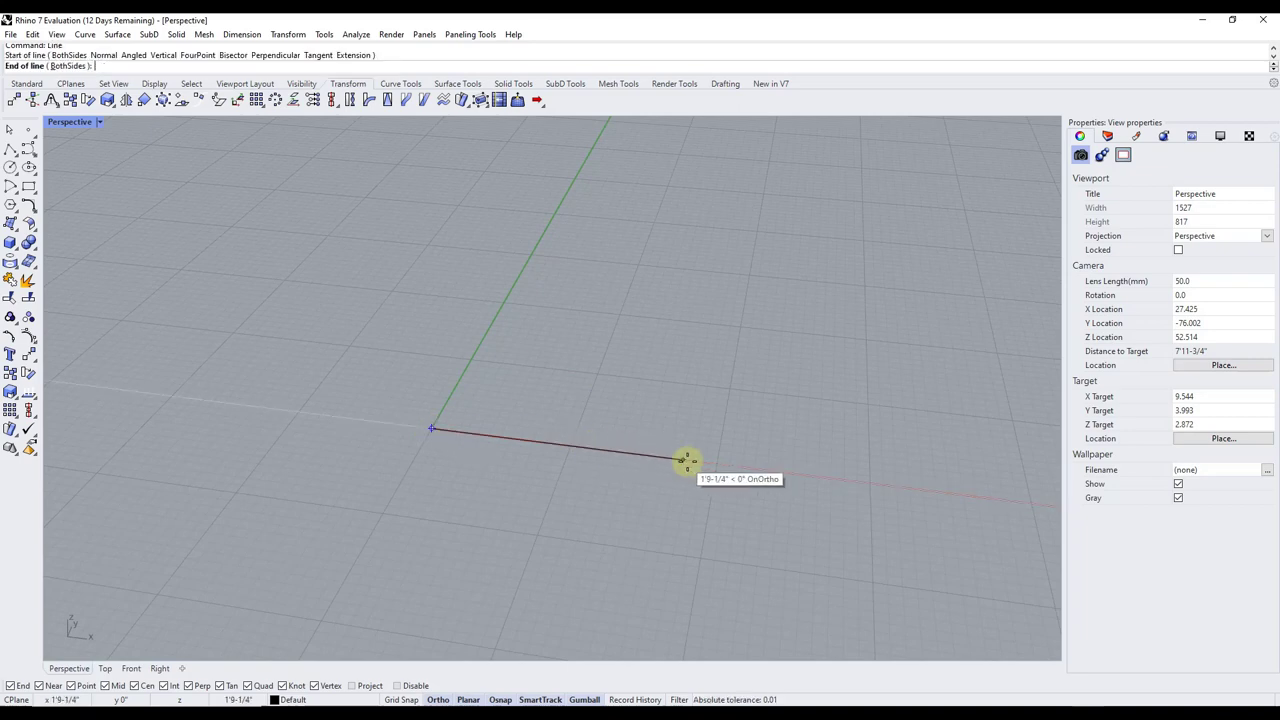
pyautogui.scroll(-5, 711, 466)
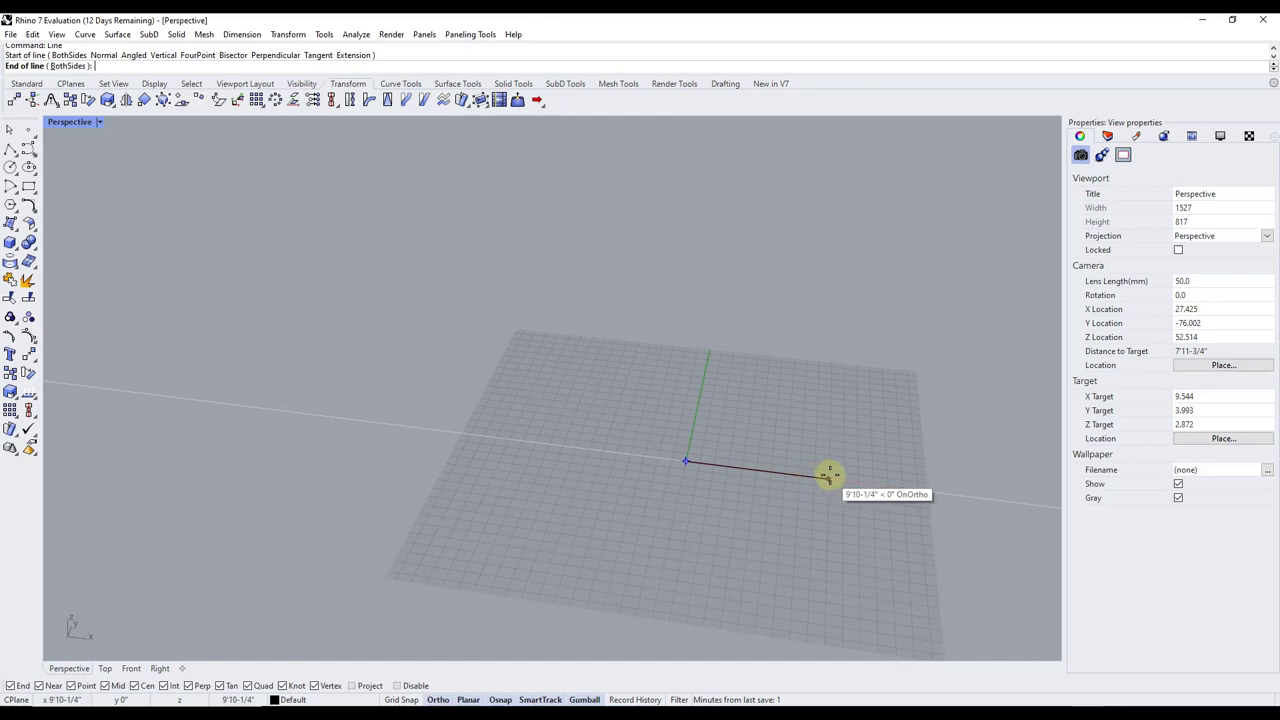
pyautogui.write("20'")
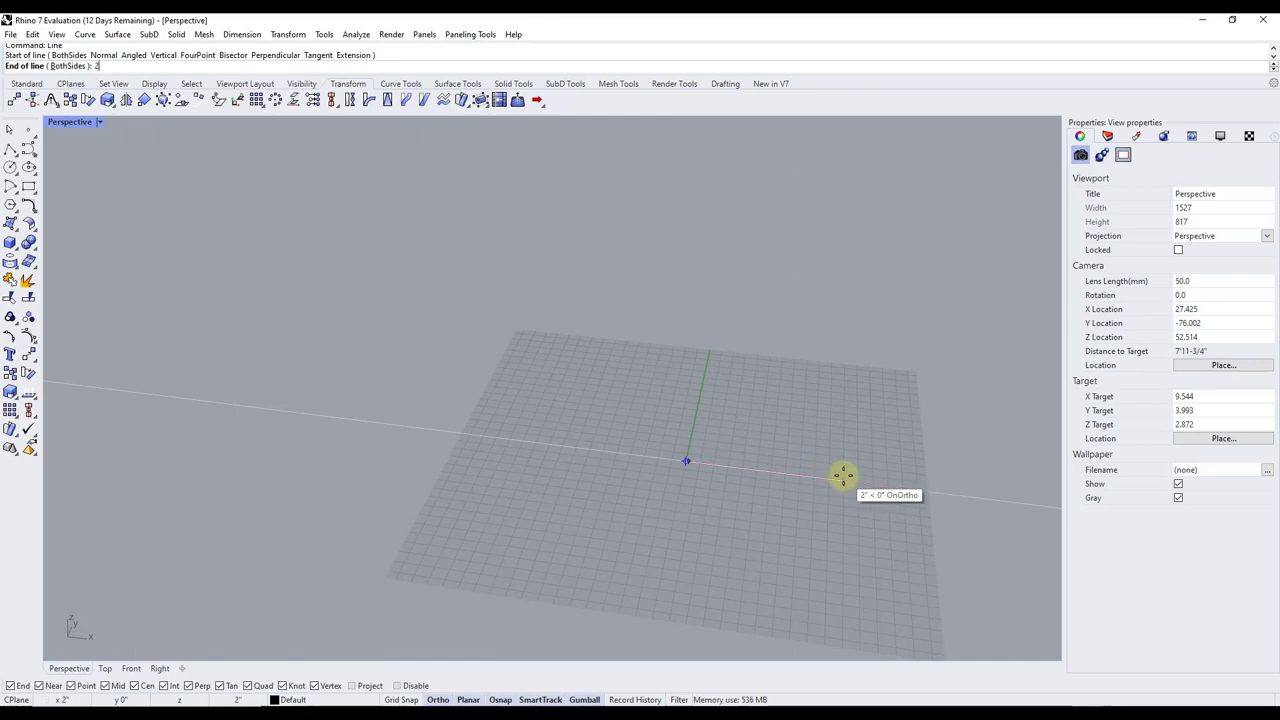
pyautogui.press('Return')
pyautogui.click(843, 475)
# Draw a 30' line from the origin along the Y axis
pyautogui.scroll(-5, 661, 434)
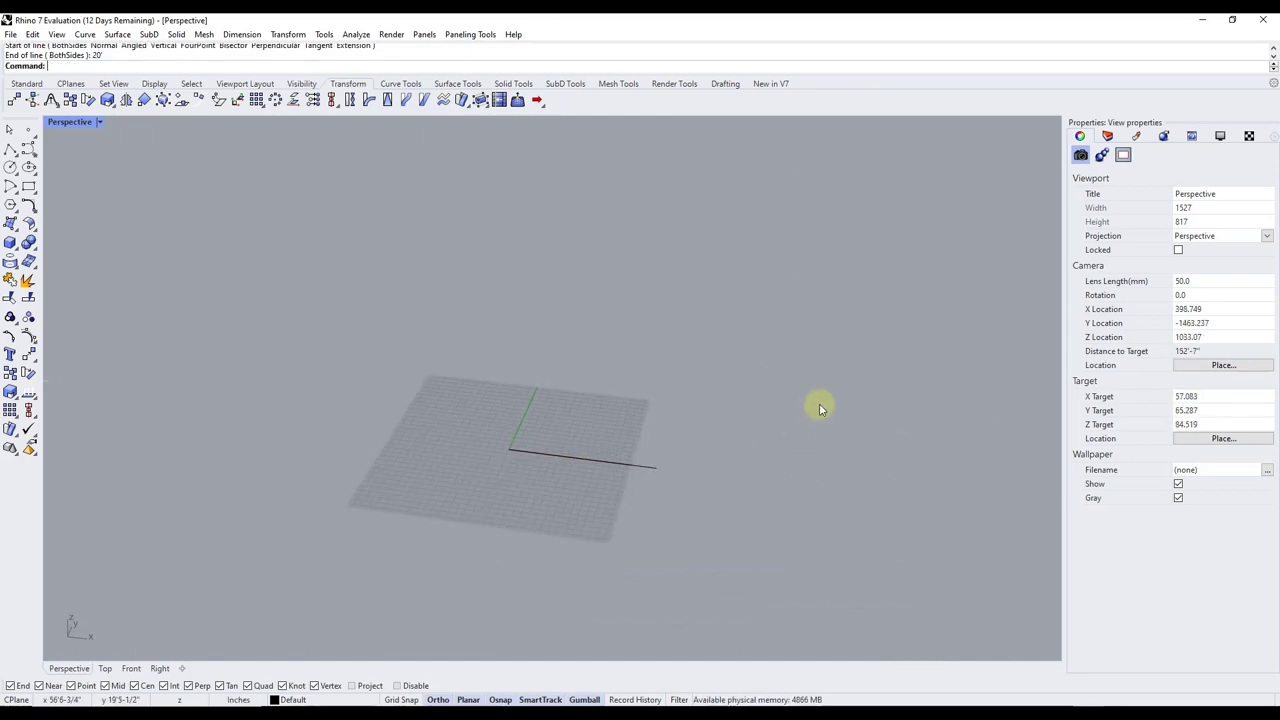
pyautogui.scroll(2, 820, 408)
pyautogui.moveTo(657, 391); pyautogui.dragTo(607, 484, button='right')
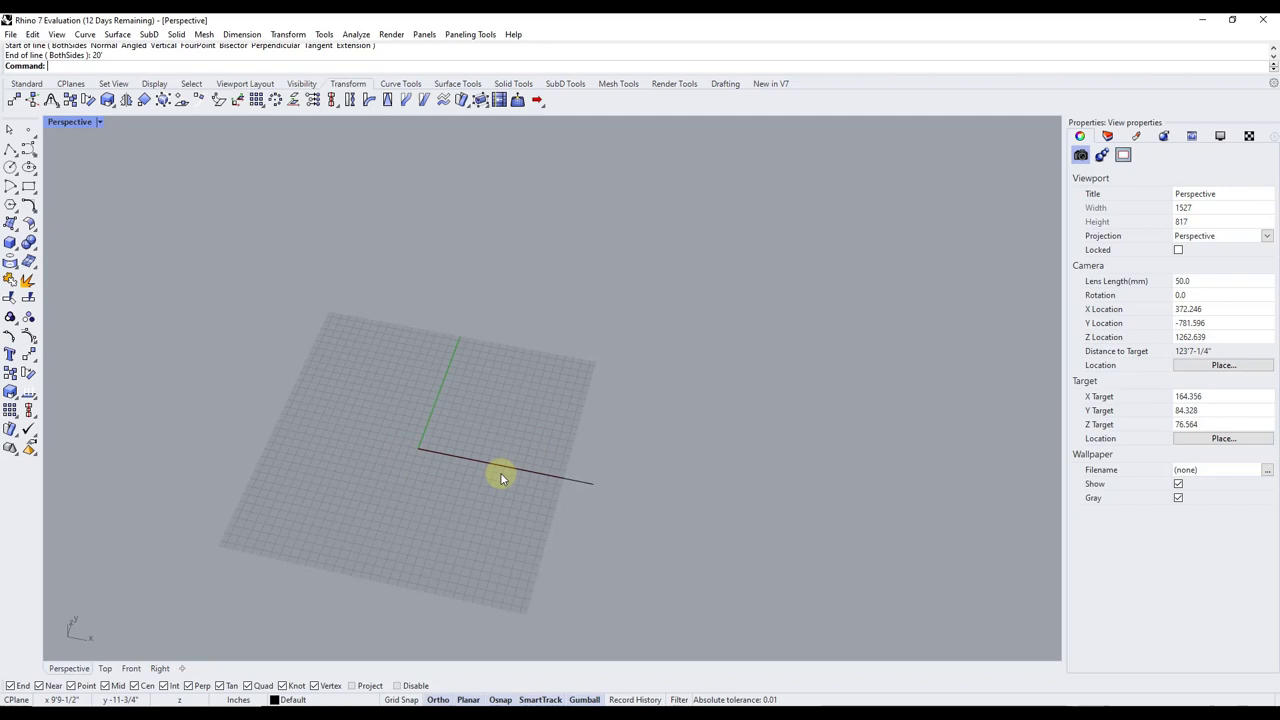
pyautogui.press('Up')
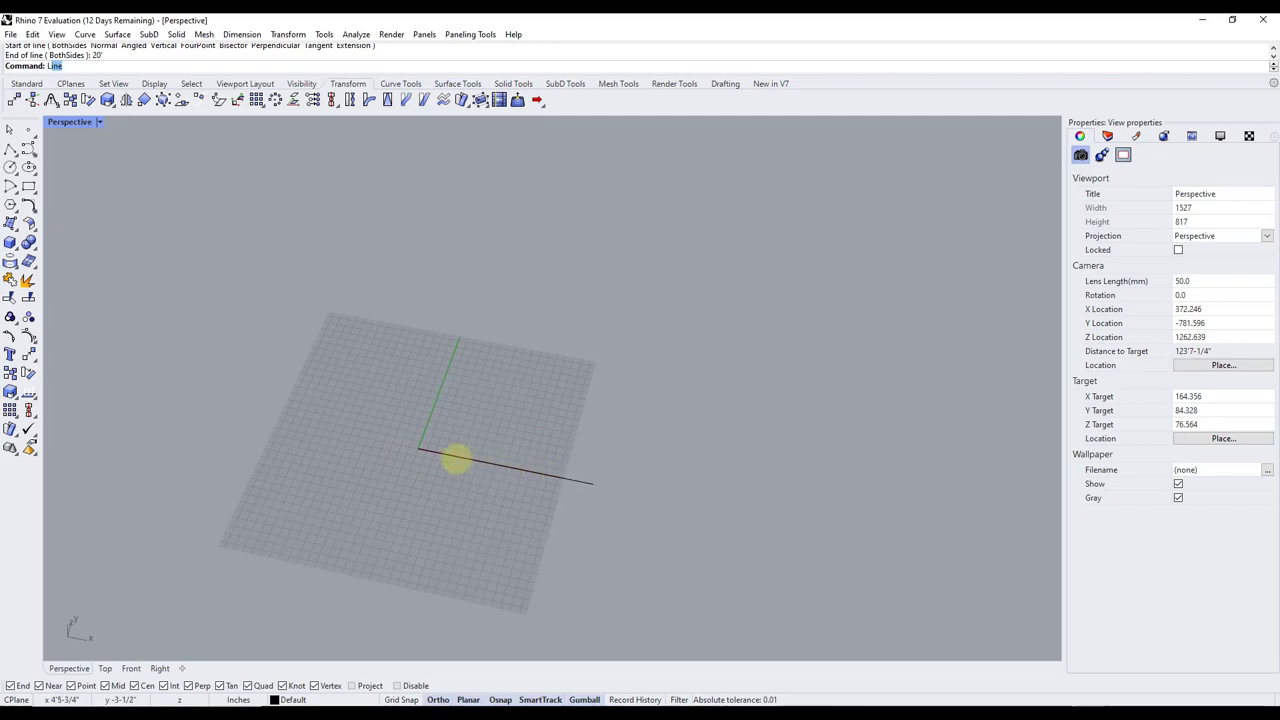
pyautogui.press('Return')
pyautogui.click(419, 447)
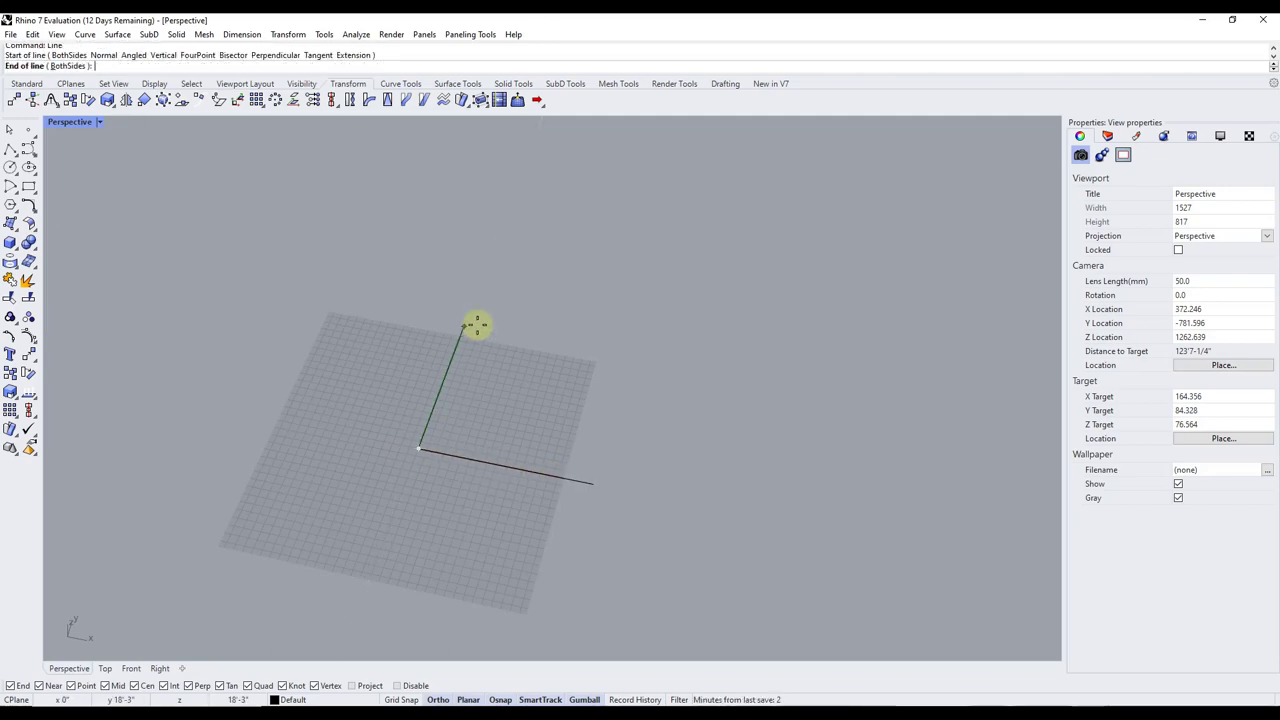
pyautogui.write('30')
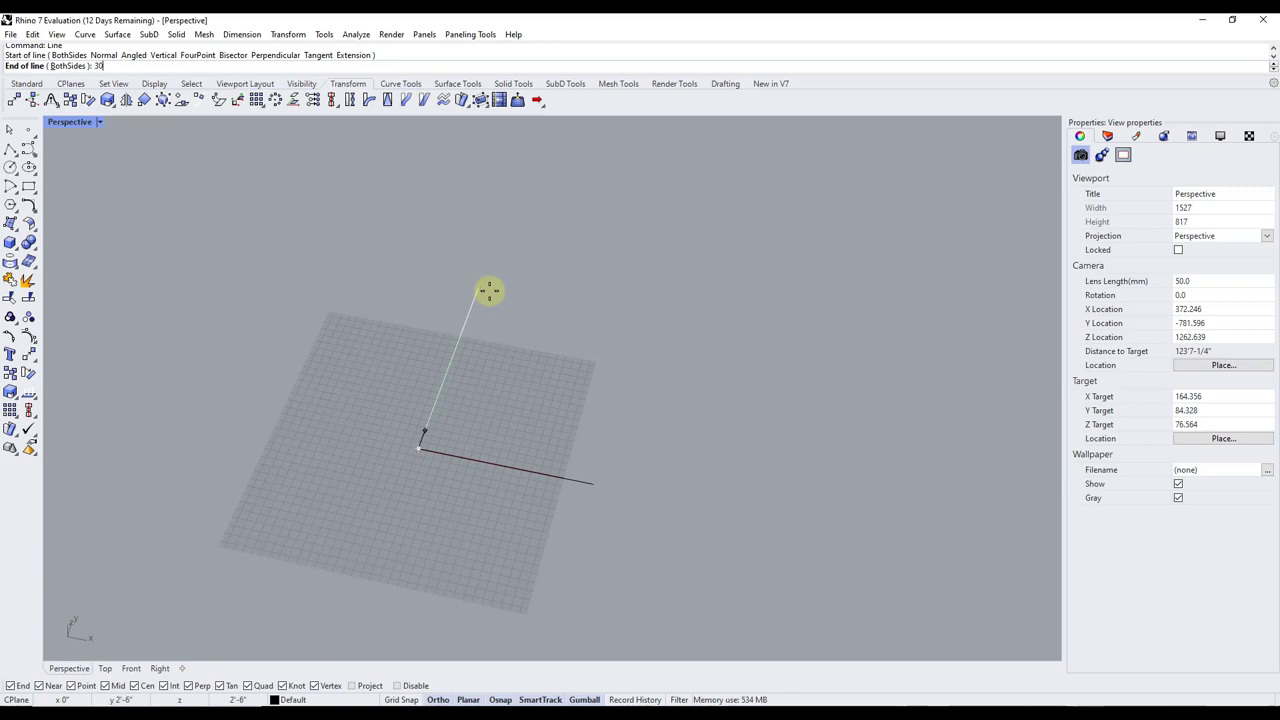
pyautogui.write("'")
pyautogui.press('Return')
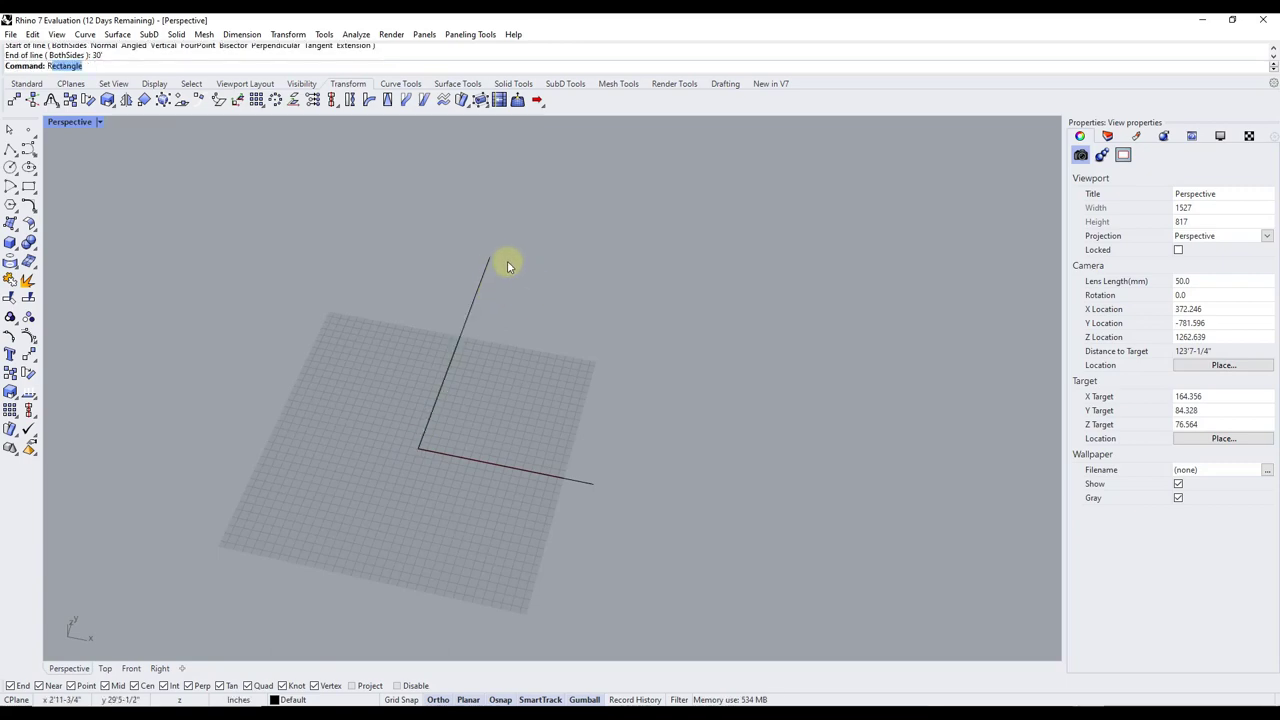
# Draw the outline rectangle from the free end of the 30' line to the free end of the 20' line
pyautogui.press('Return')
pyautogui.click(487, 255)
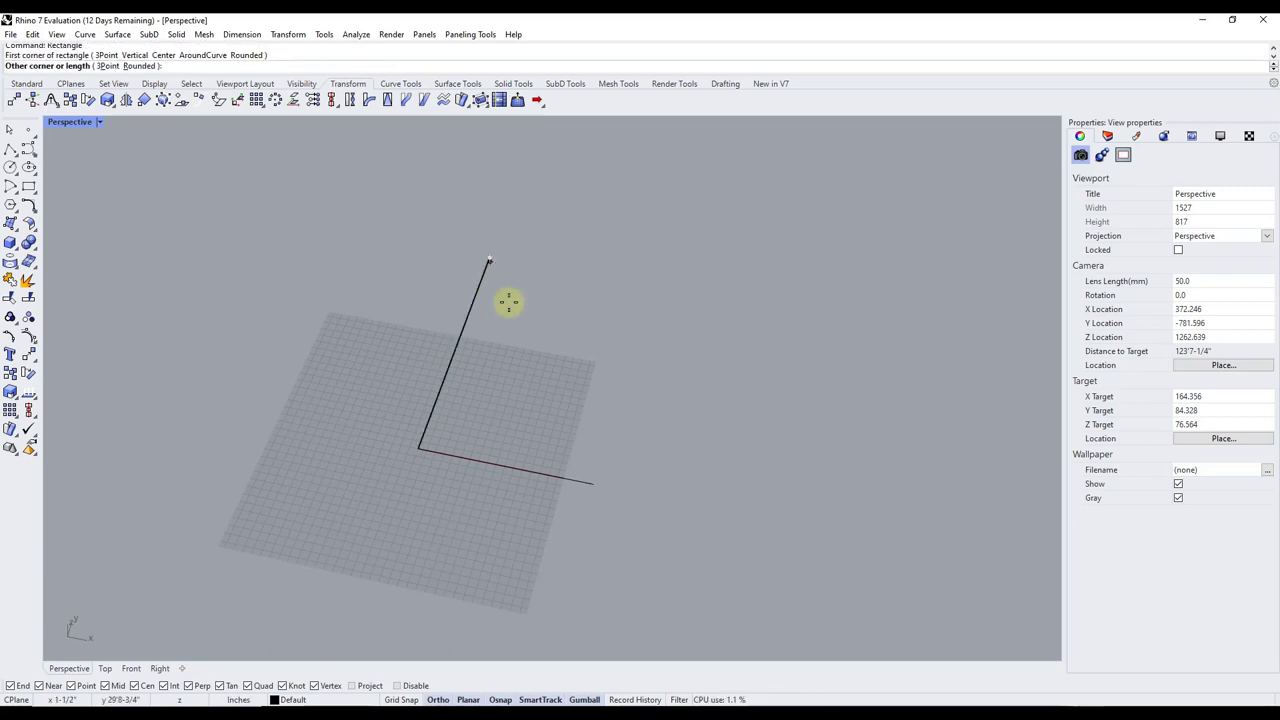
pyautogui.click(597, 466)
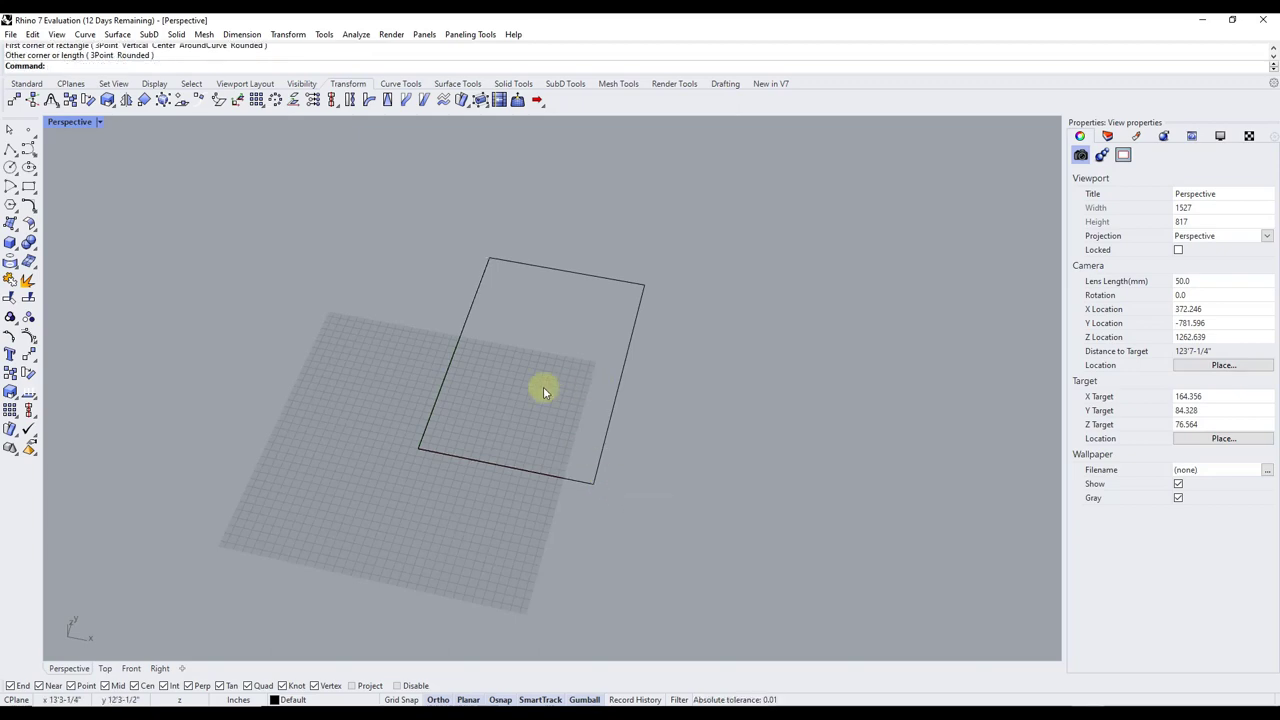
# Draw a room rectangle about 8'5" by 15' inside the outline, starting at its far corner on the Y axis
pyautogui.scroll(5, 447, 452)
pyautogui.scroll(-3, 440, 438)
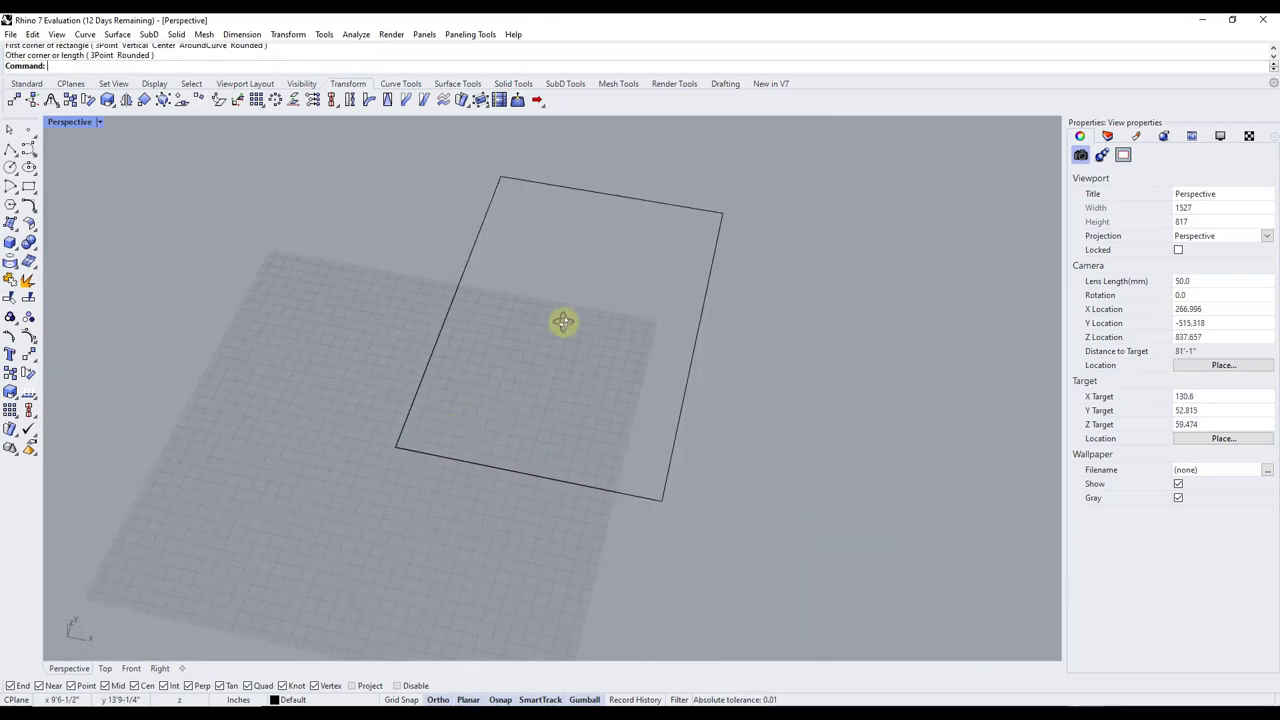
pyautogui.scroll(-1, 570, 318)
pyautogui.moveTo(575, 317); pyautogui.dragTo(649, 421, button='right')
pyautogui.scroll(2, 596, 432)
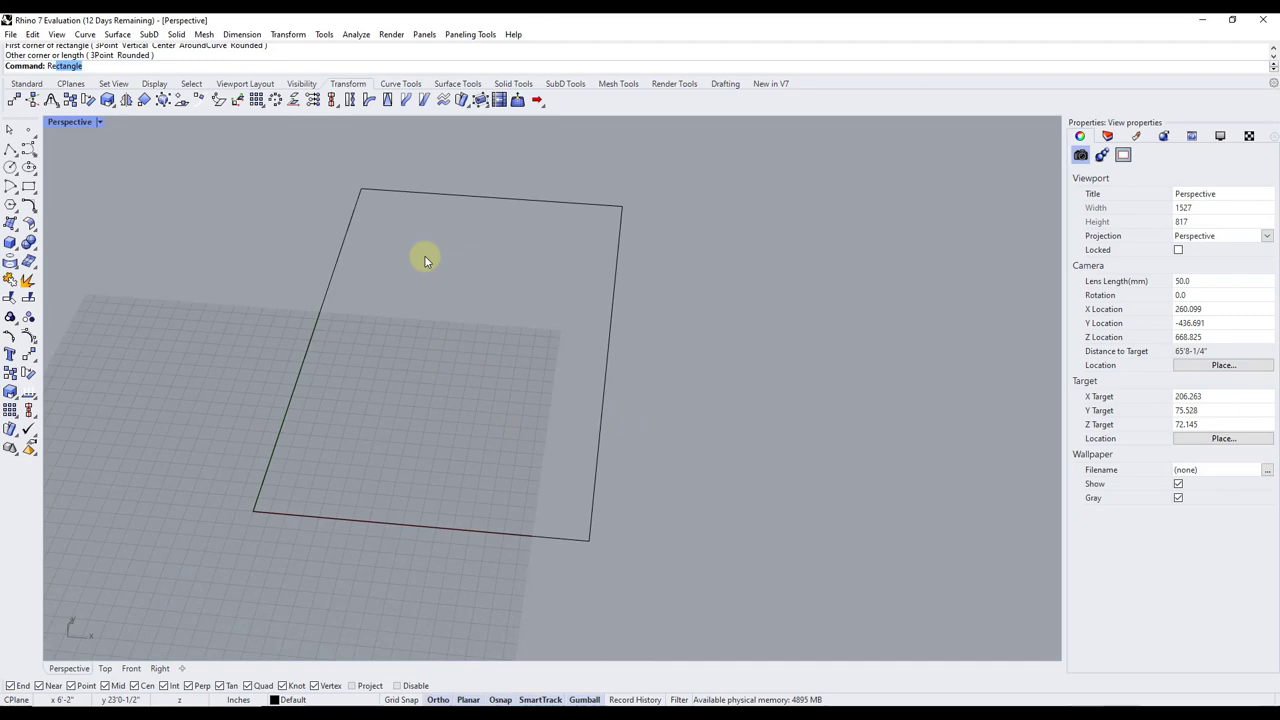
pyautogui.press('Return')
pyautogui.click(364, 190)
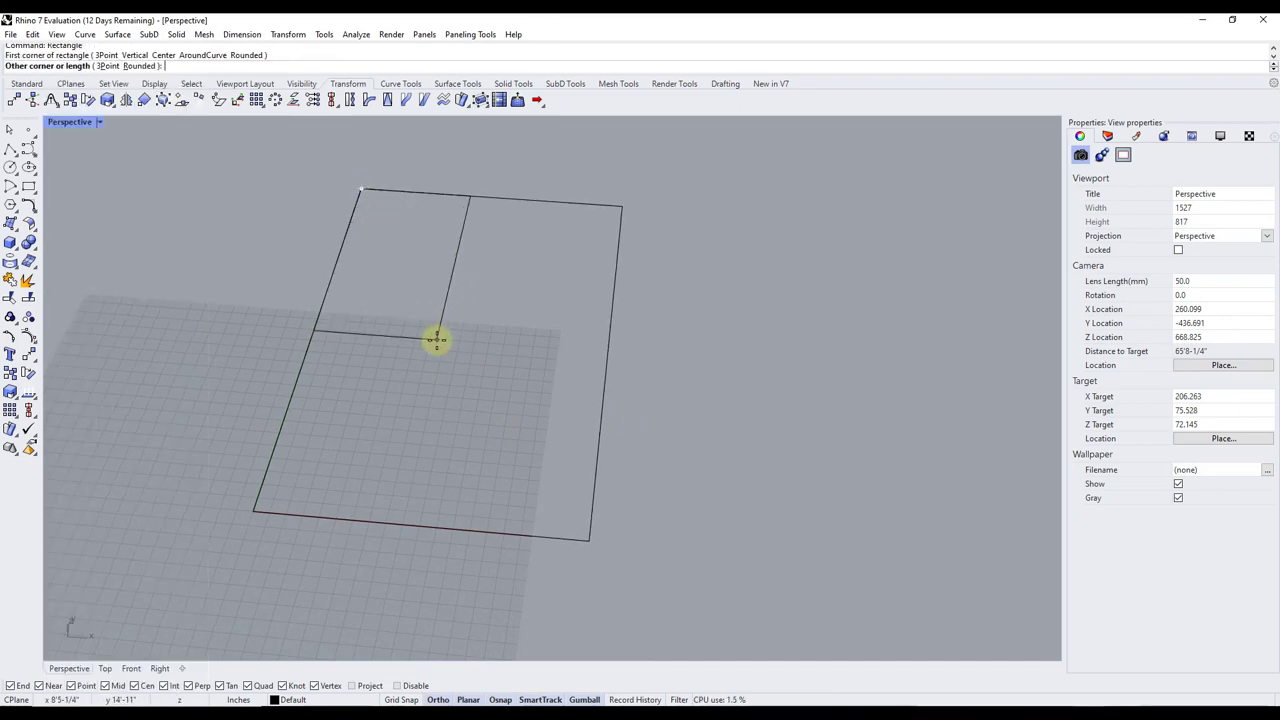
pyautogui.click(436, 339)
pyautogui.press('Up')
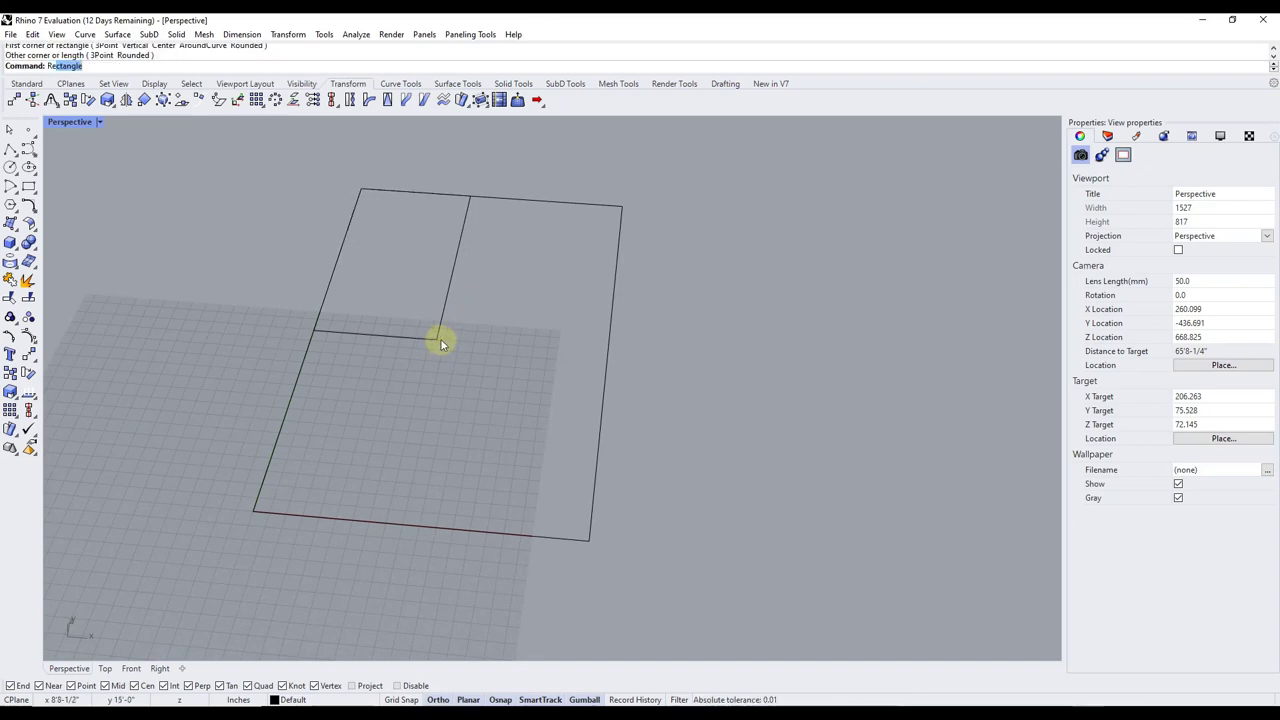
pyautogui.press('Return')
pyautogui.click(453, 278)
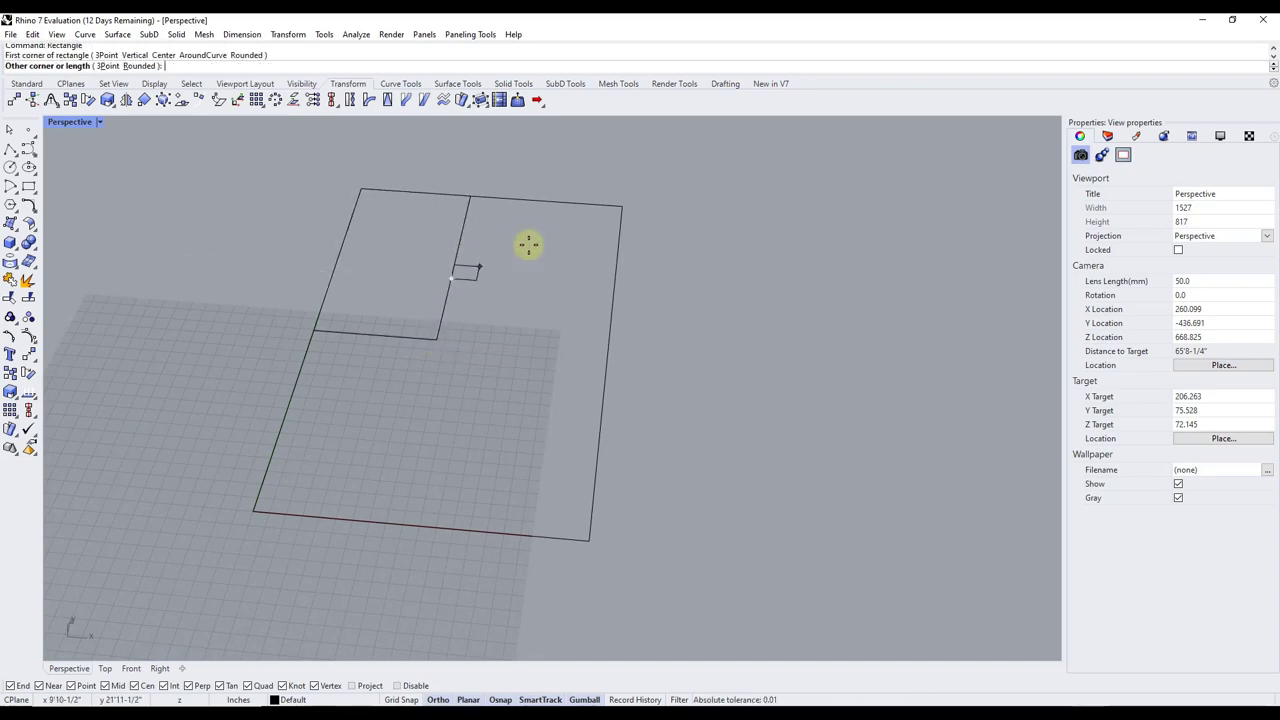
pyautogui.press('Escape')
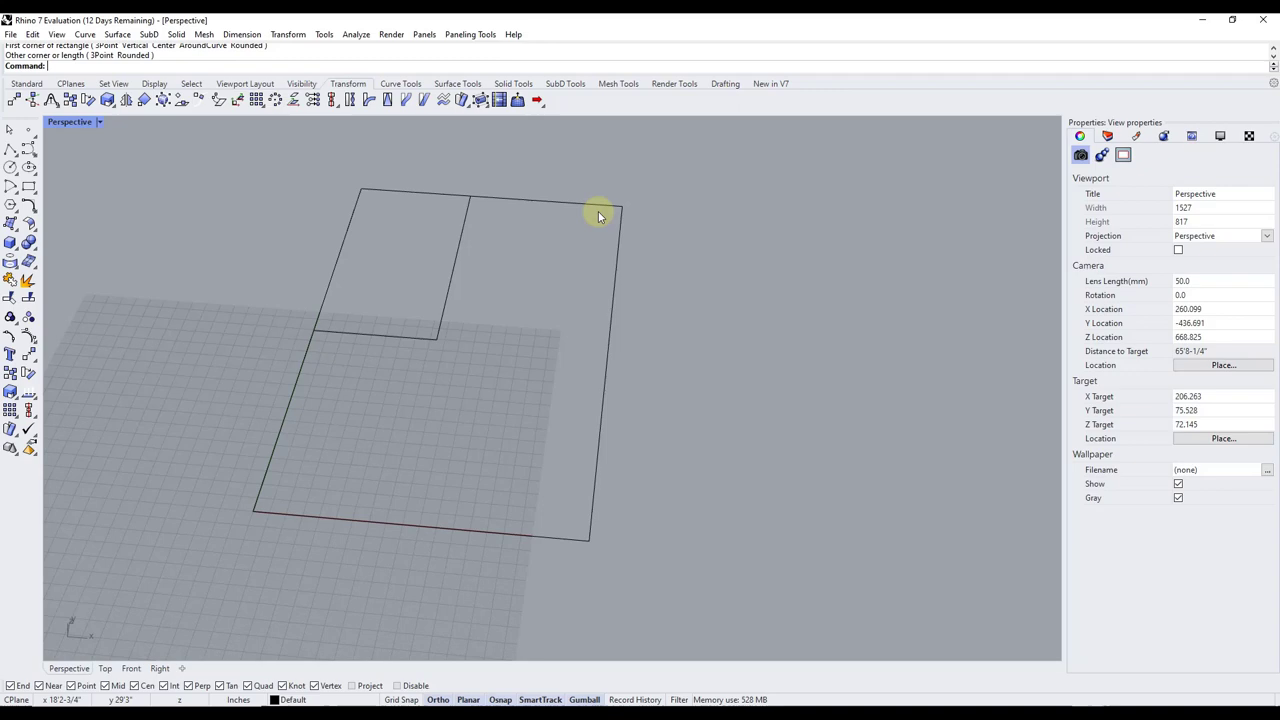
# Draw a second room rectangle from the first room's inner long edge to just inside the outline's far corner opposite the Y axis
pyautogui.press('Up')
pyautogui.press('Return')
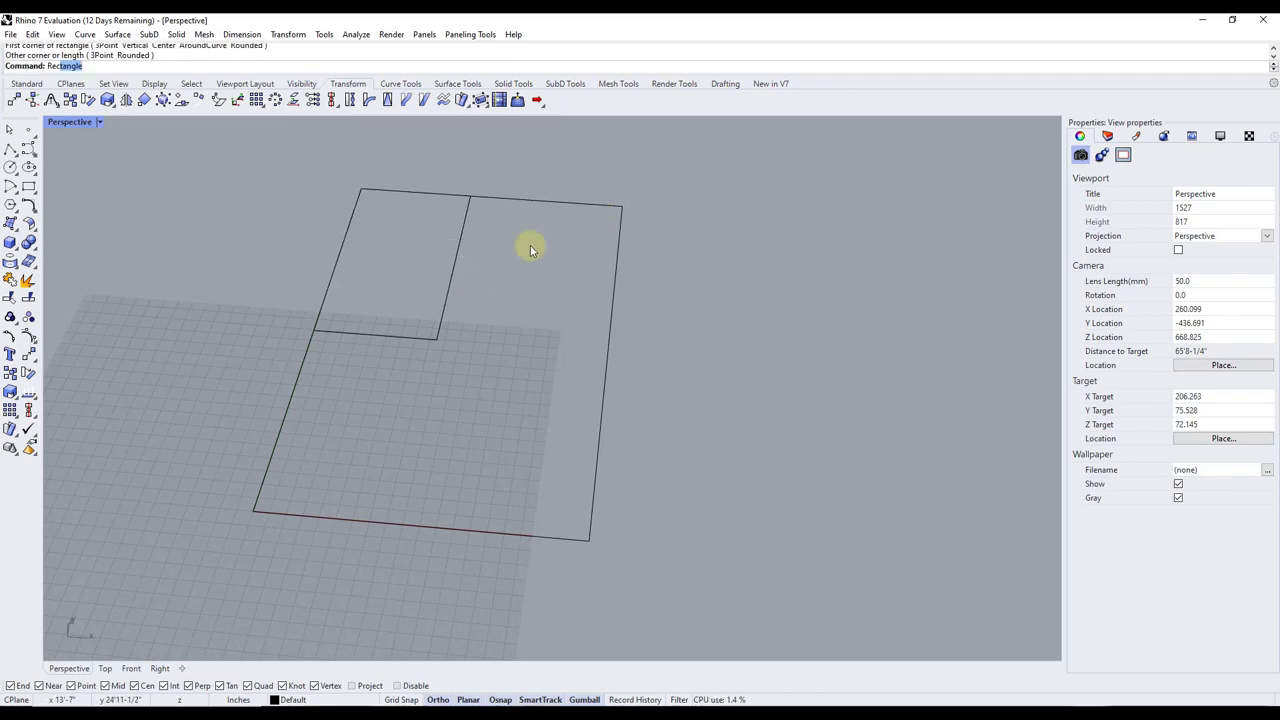
pyautogui.click(448, 293)
pyautogui.click(595, 218)
# Draw a room rectangle about 5'7" by 13'7" from the second room's near edge toward the X axis
pyautogui.press('Return')
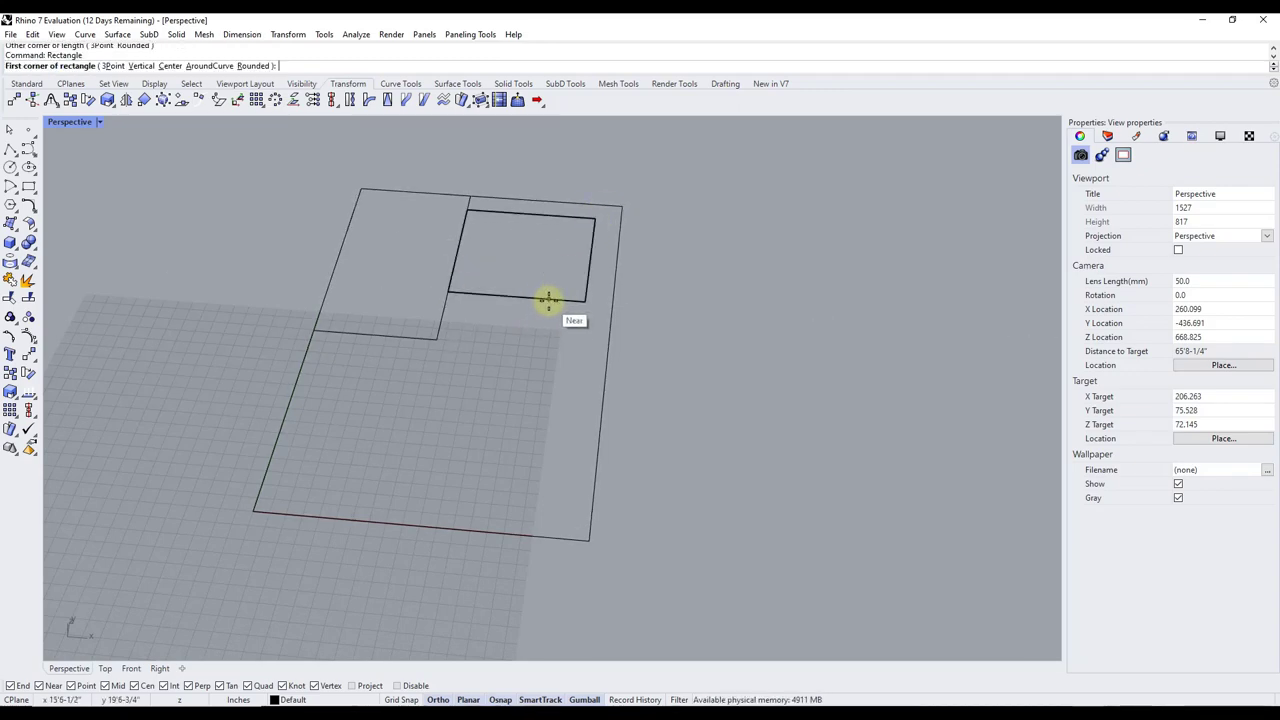
pyautogui.click(548, 299)
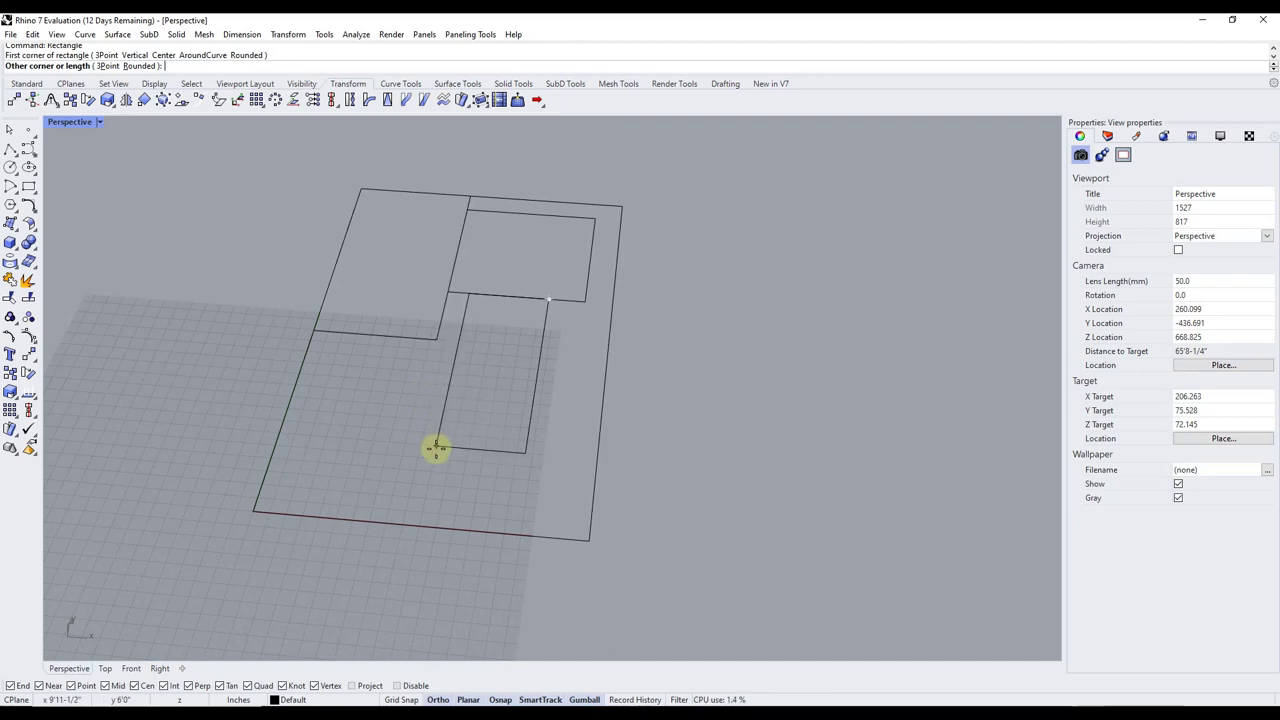
pyautogui.click(436, 448)
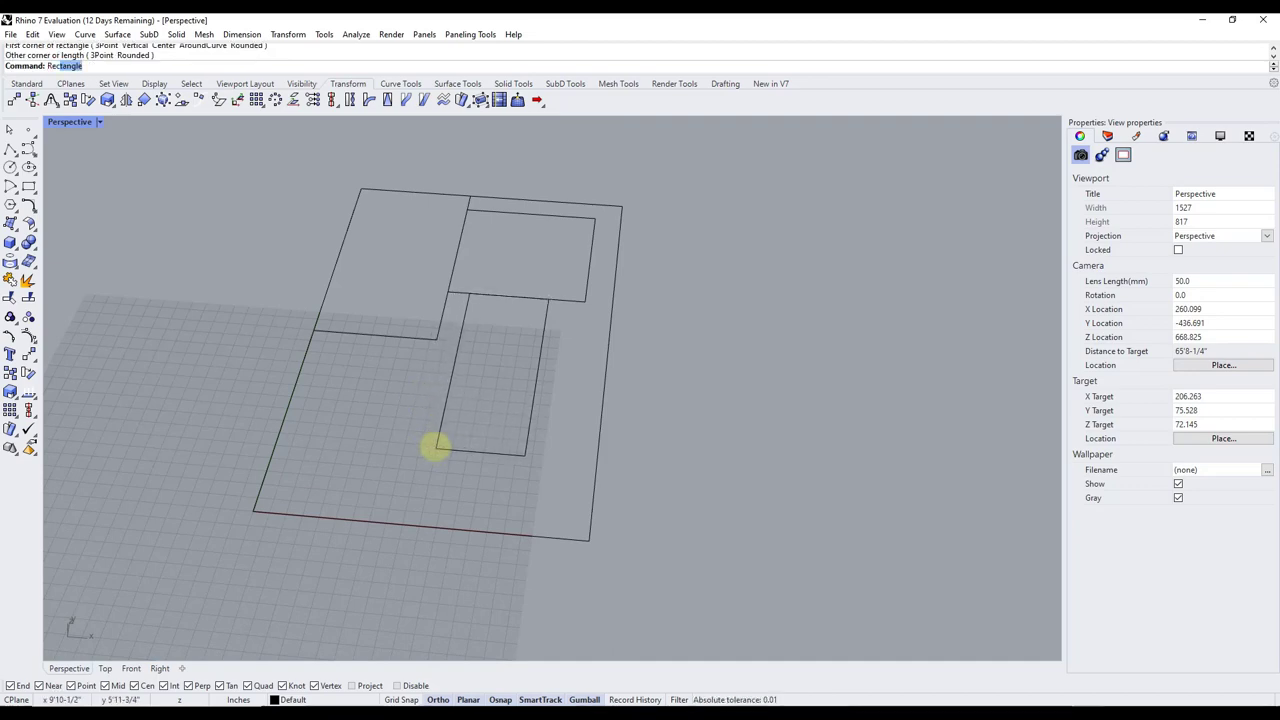
# Draw a rectangle from the central room's edge facing the Y axis, and a smaller one between its far edge and the origin corner
pyautogui.press('Return')
pyautogui.click(448, 377)
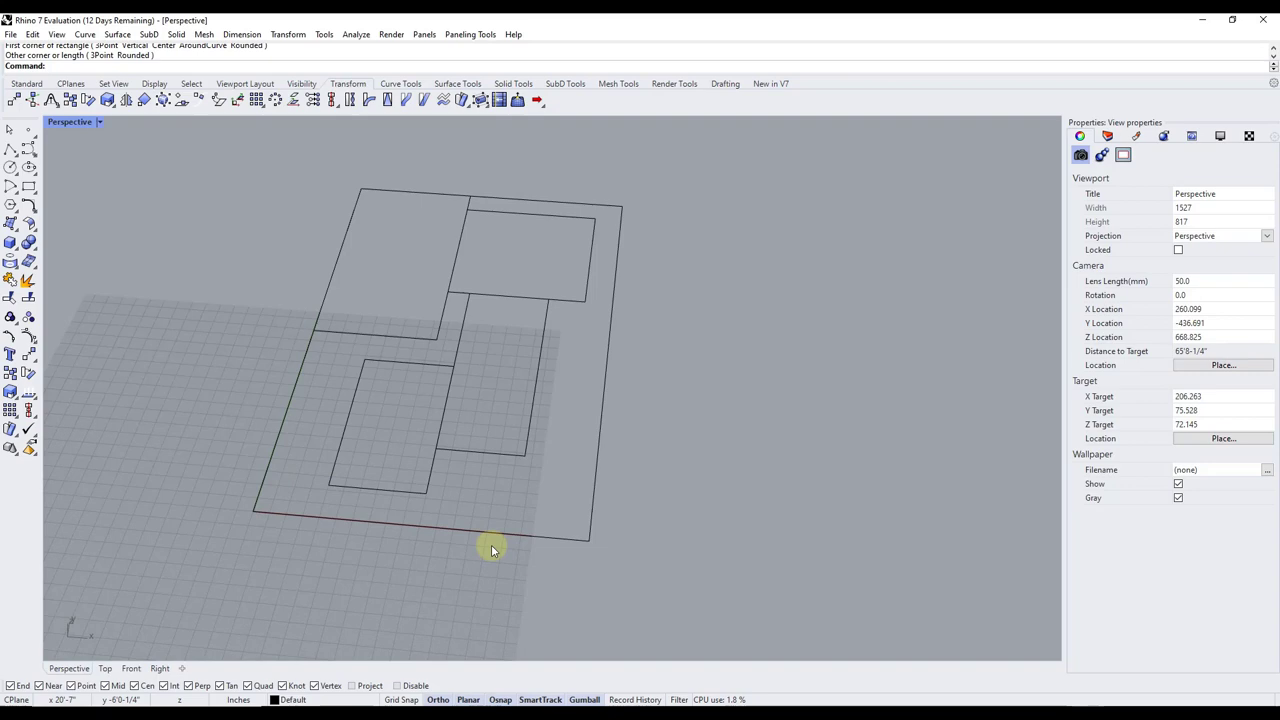
pyautogui.click(256, 510)
pyautogui.rightClick(256, 510)
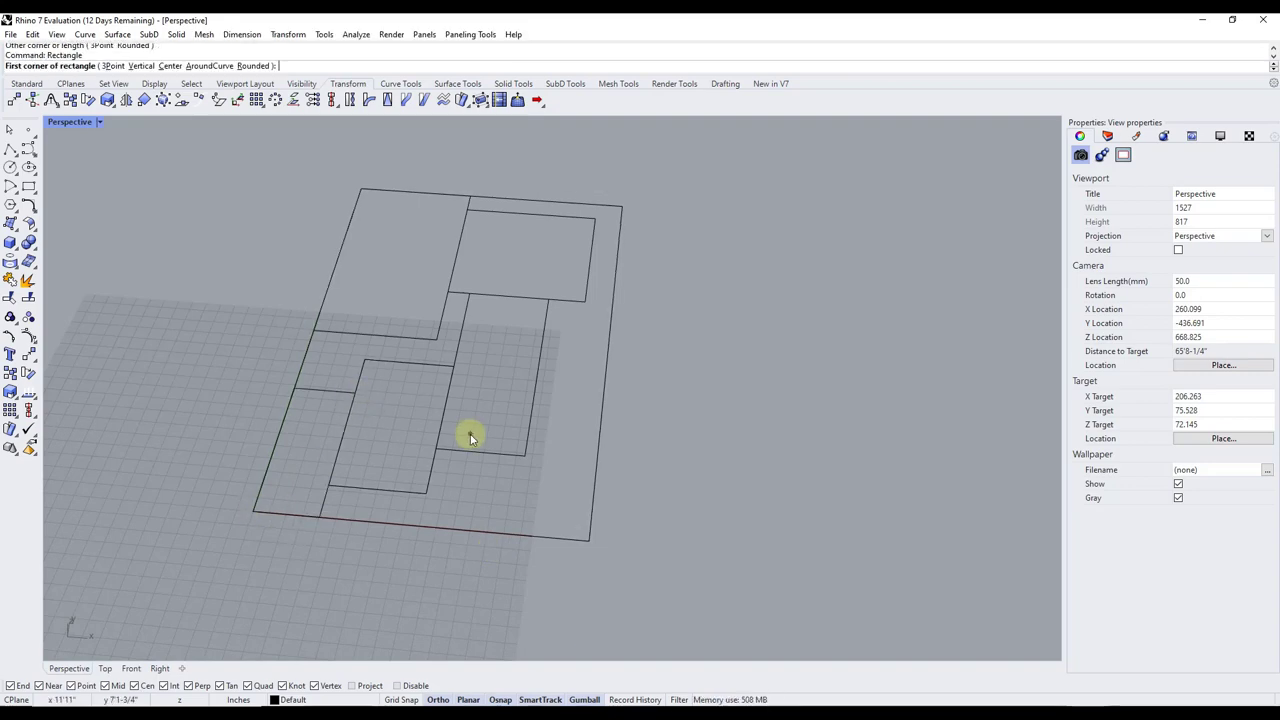
pyautogui.click(538, 376)
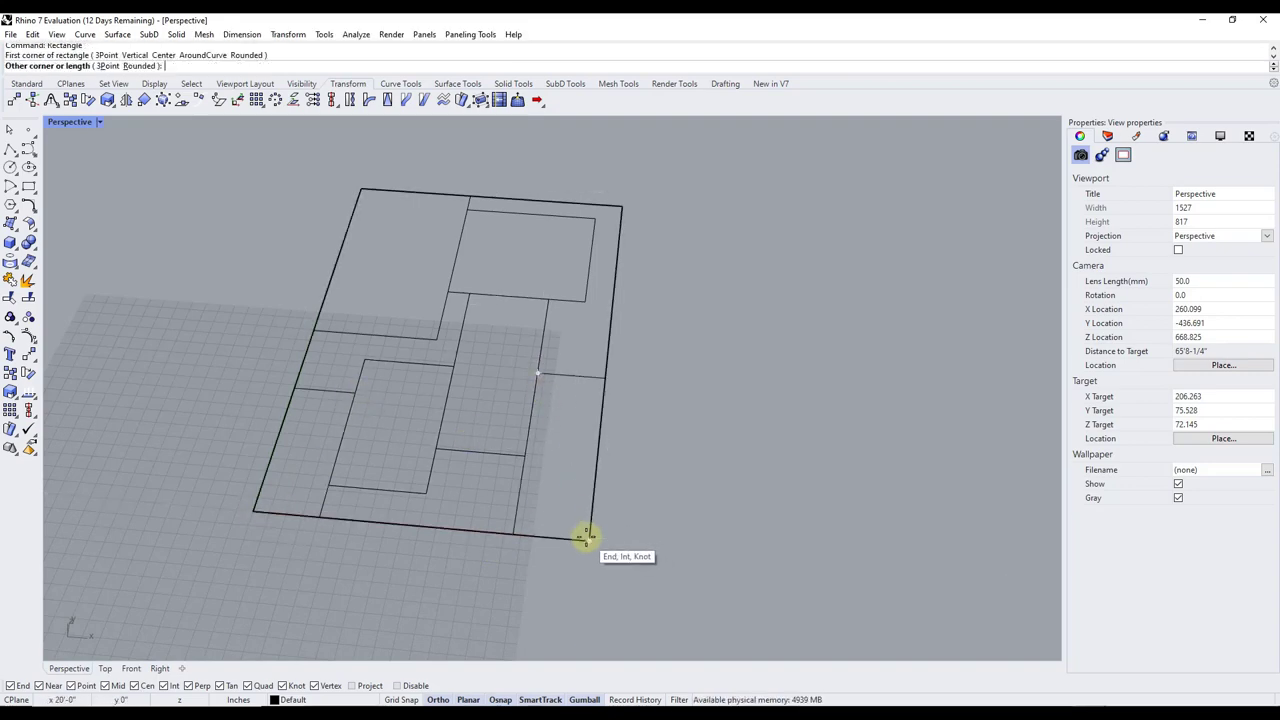
pyautogui.press('Escape')
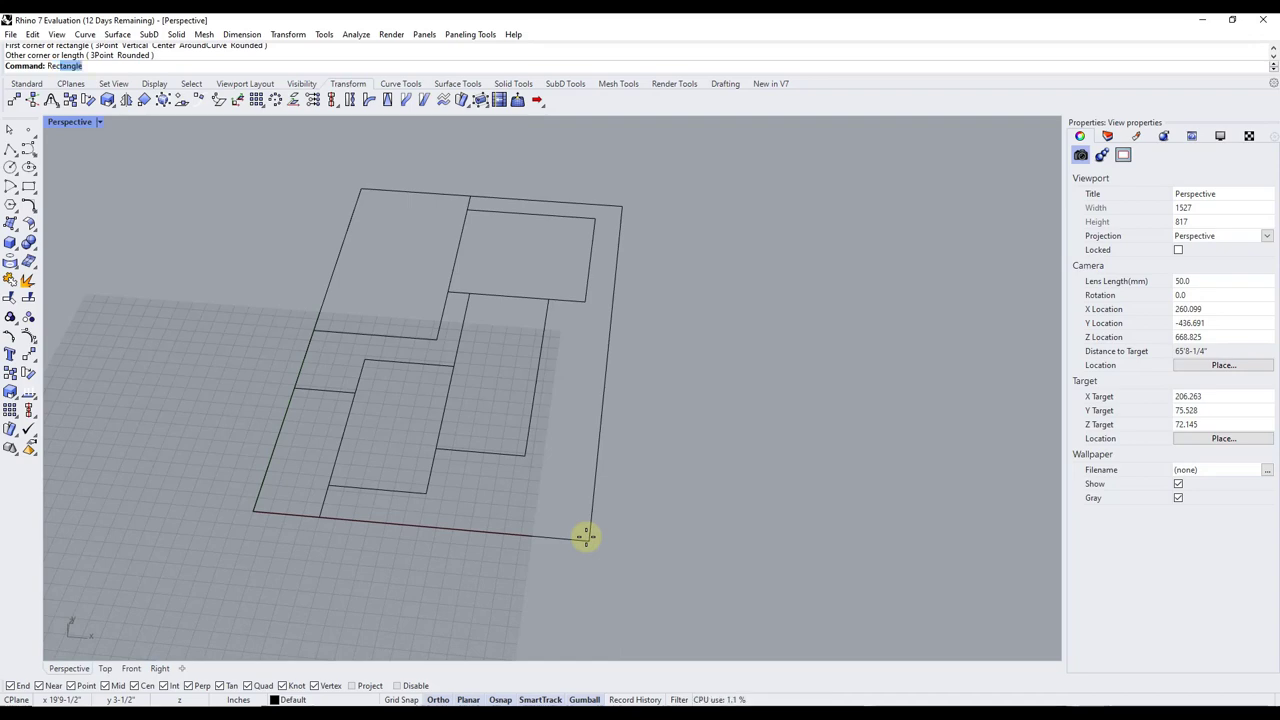
# Draw a rectangle from the central room's edge facing away from the Y axis to the outline corner on the X axis
pyautogui.rightClick(586, 535)
pyautogui.click(540, 368)
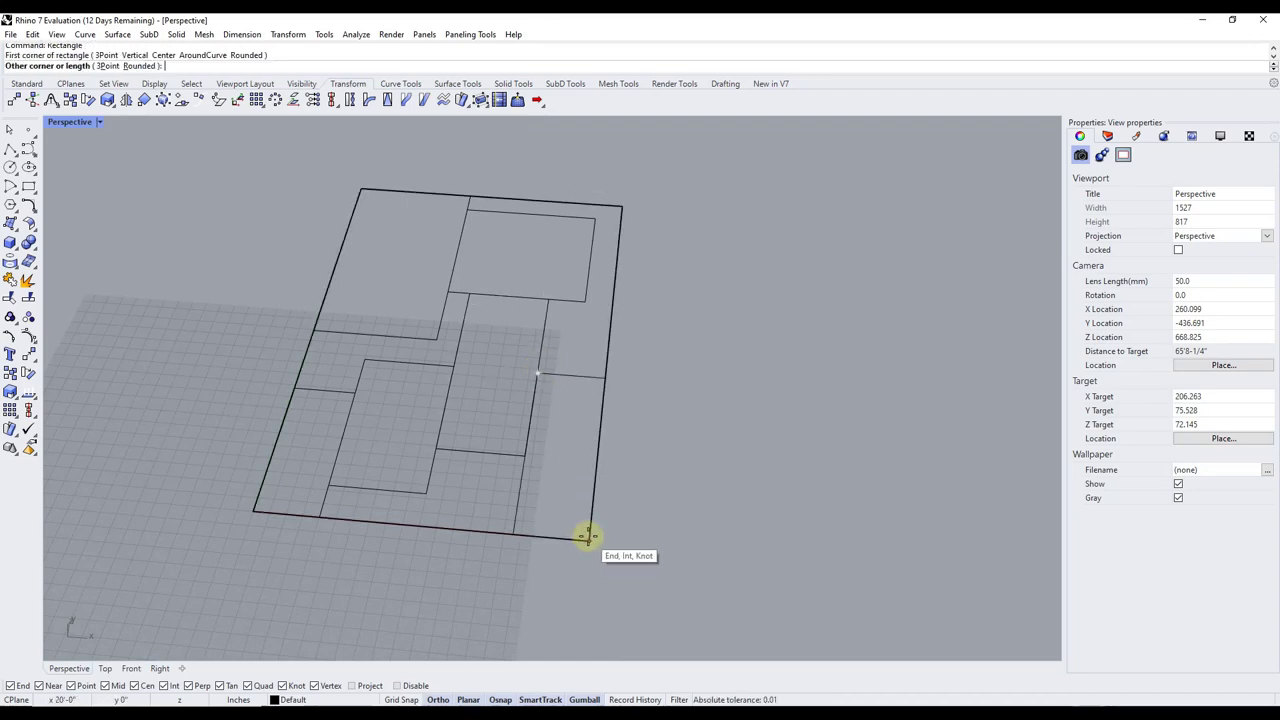
pyautogui.click(586, 533)
# Offset all floor plan curves inward by 1.5" with OffsetMultiple, using sharp corners and an offset count of 1
pyautogui.moveTo(586, 533)
pyautogui.mouseDown(button='right')
pyautogui.moveTo(520, 406)
pyautogui.moveTo(457, 380)
pyautogui.mouseUp(button='right')
pyautogui.moveTo(510, 315); pyautogui.dragTo(477, 329, button='right')
pyautogui.scroll(-3, 480, 349)
pyautogui.scroll(3, 457, 200)
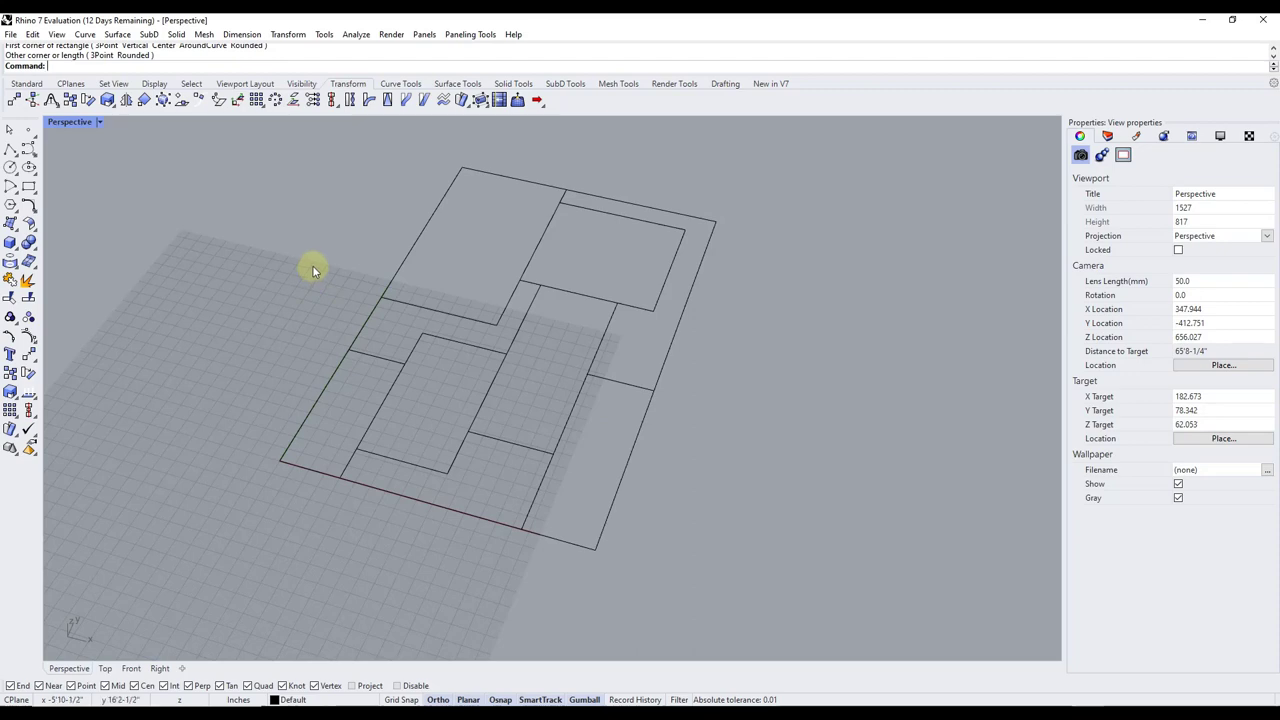
pyautogui.write('OffsetMulti')
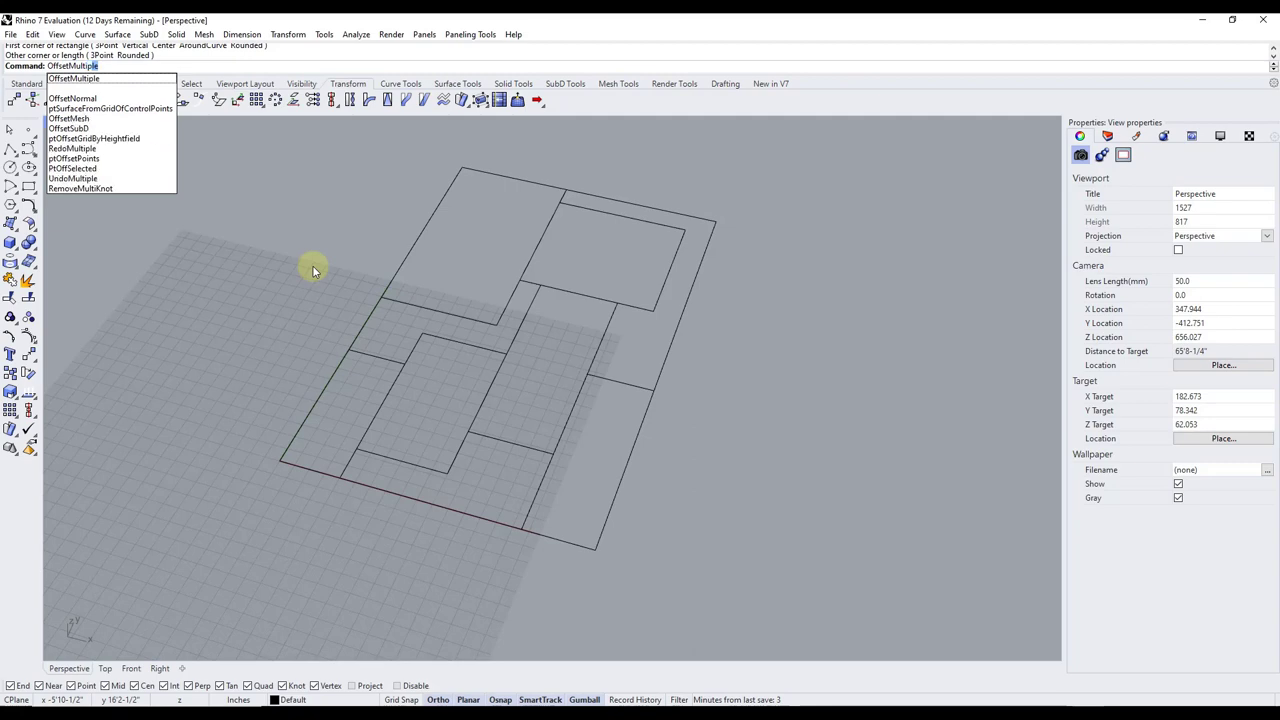
pyautogui.press('Return')
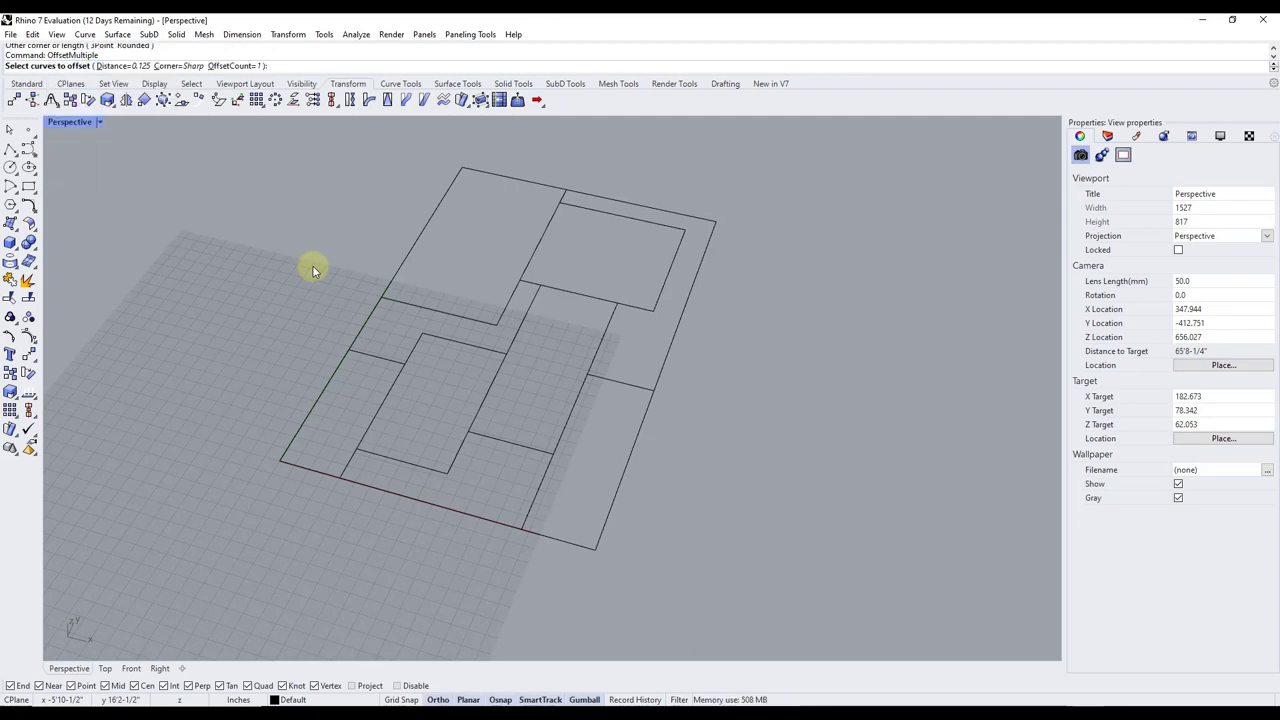
pyautogui.moveTo(212, 138); pyautogui.dragTo(803, 591)
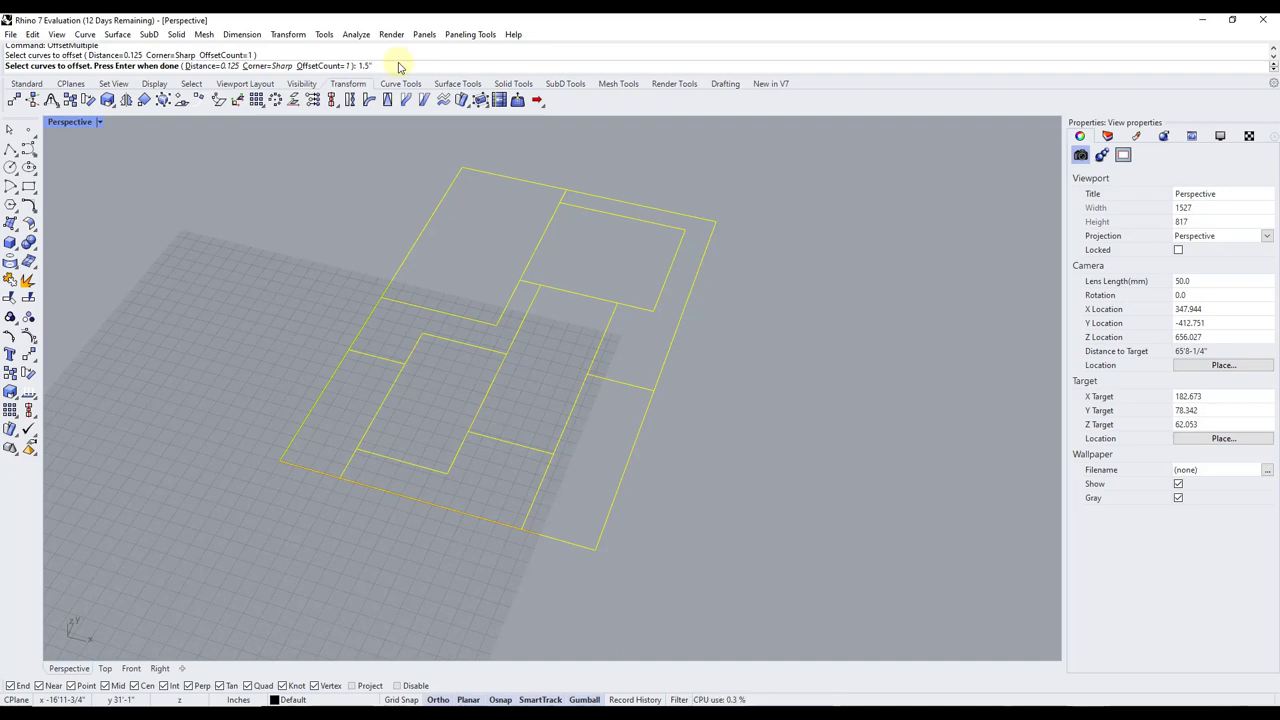
pyautogui.press('Return')
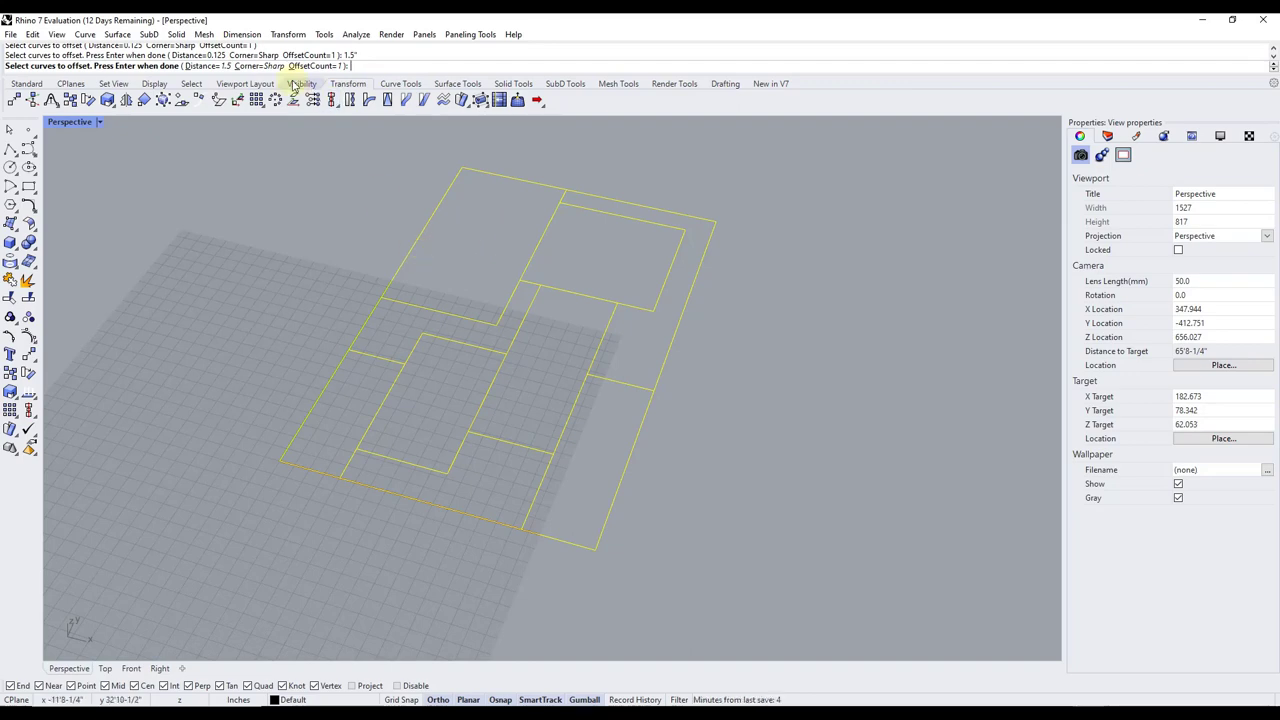
pyautogui.press('Return')
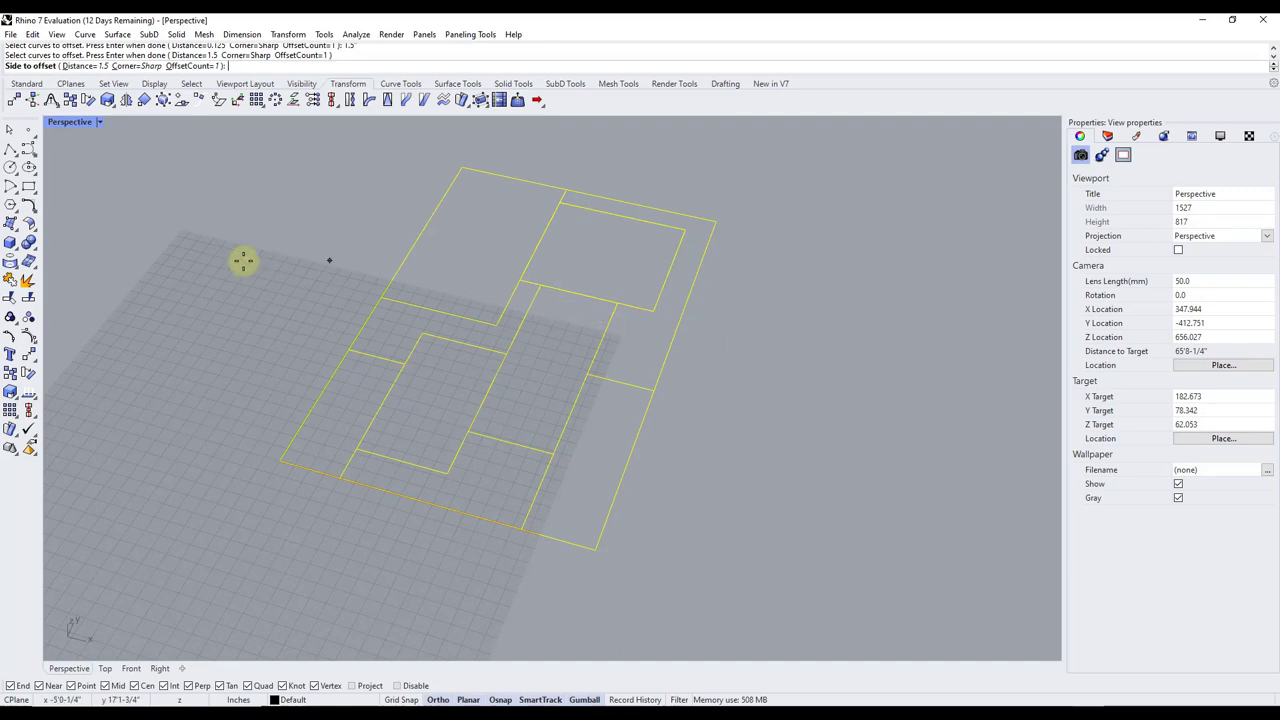
pyautogui.click(553, 340)
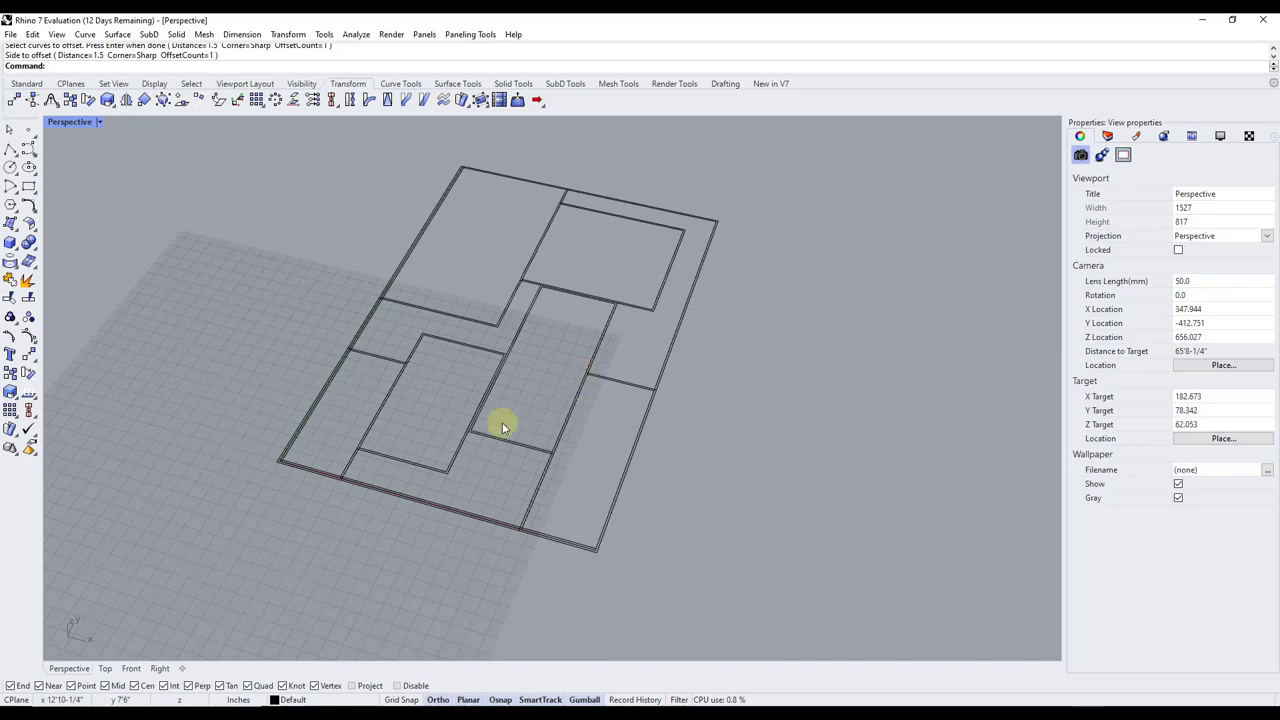
# Delete the extra inner curve along the outline's long edge on the Y axis
pyautogui.scroll(5, 474, 432)
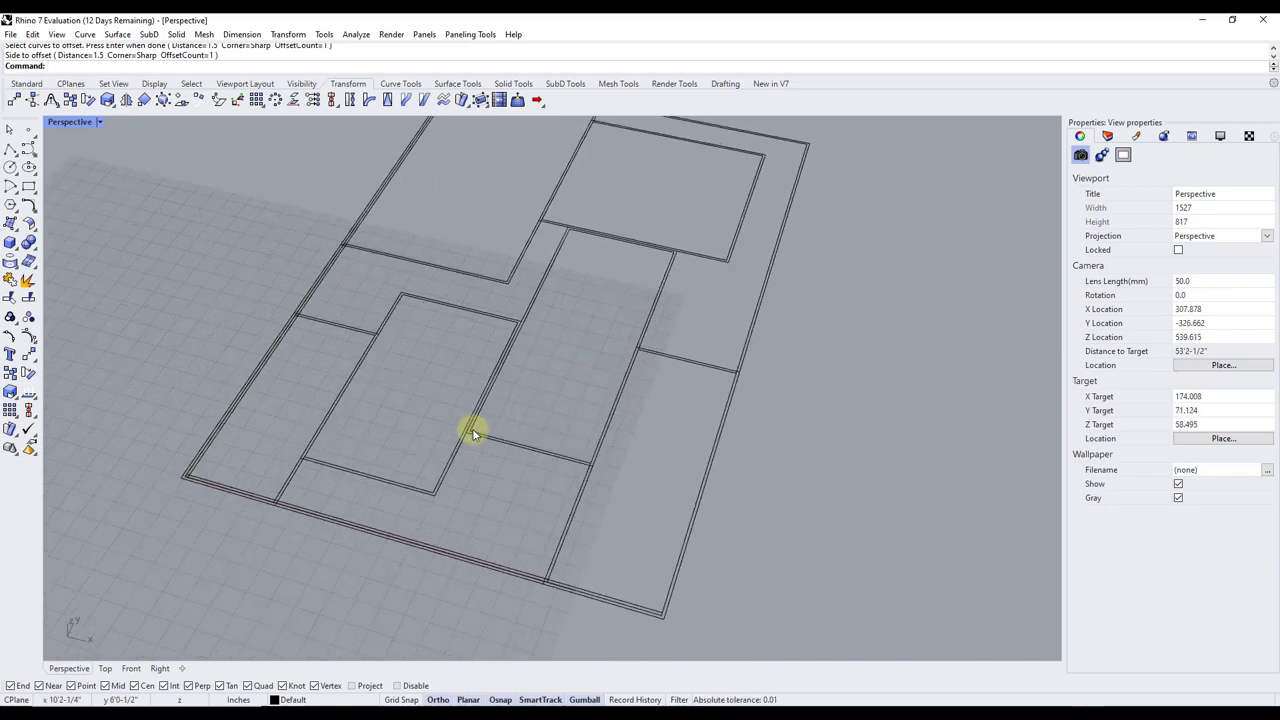
pyautogui.scroll(-5, 472, 428)
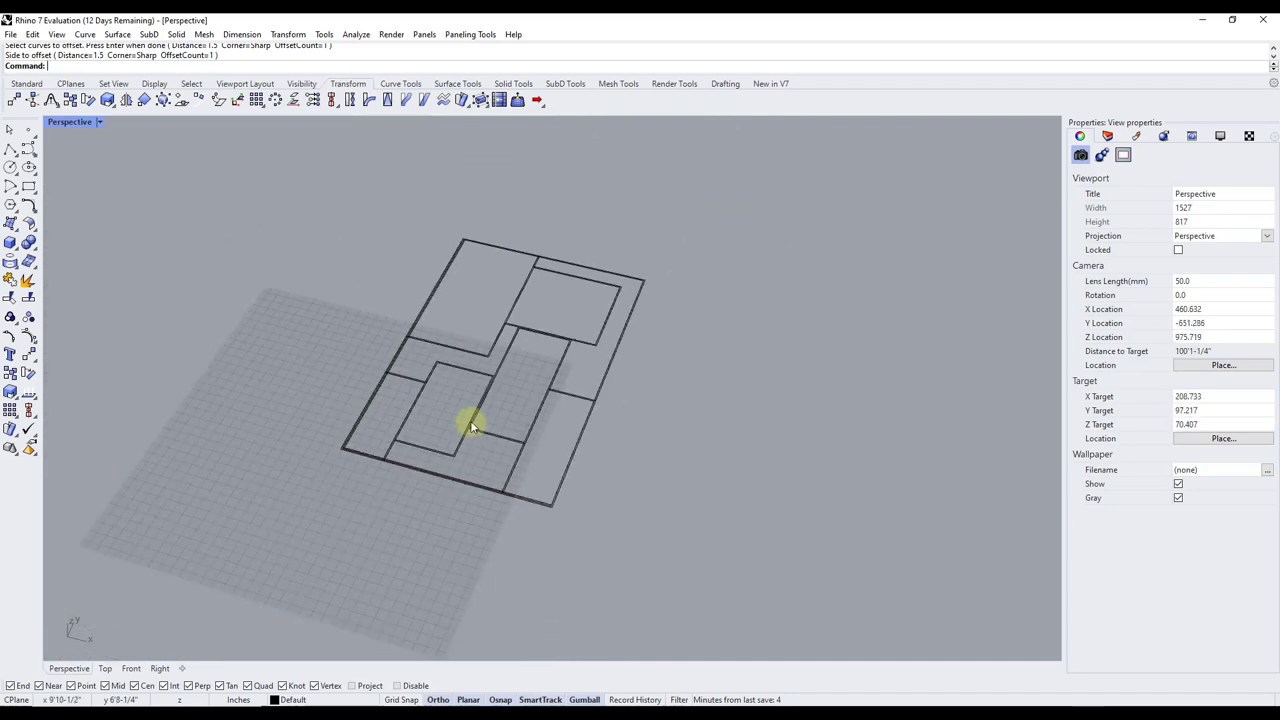
pyautogui.scroll(8, 414, 306)
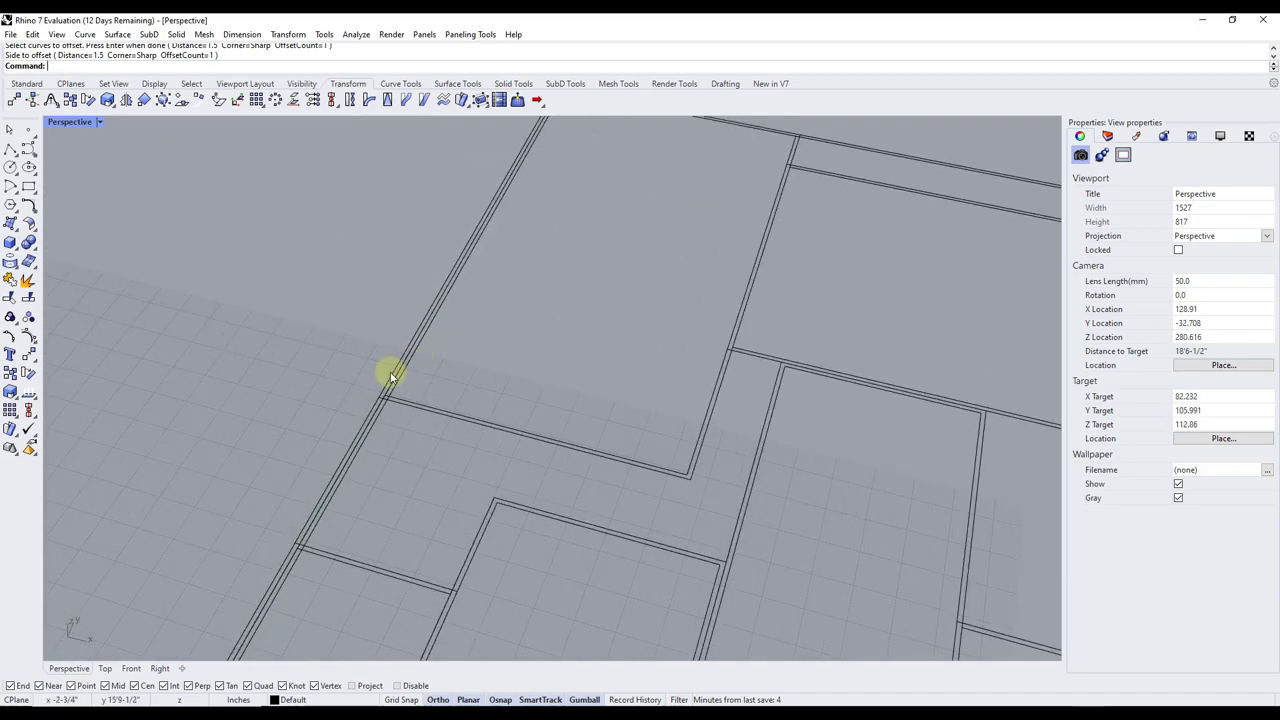
pyautogui.scroll(-6, 392, 377)
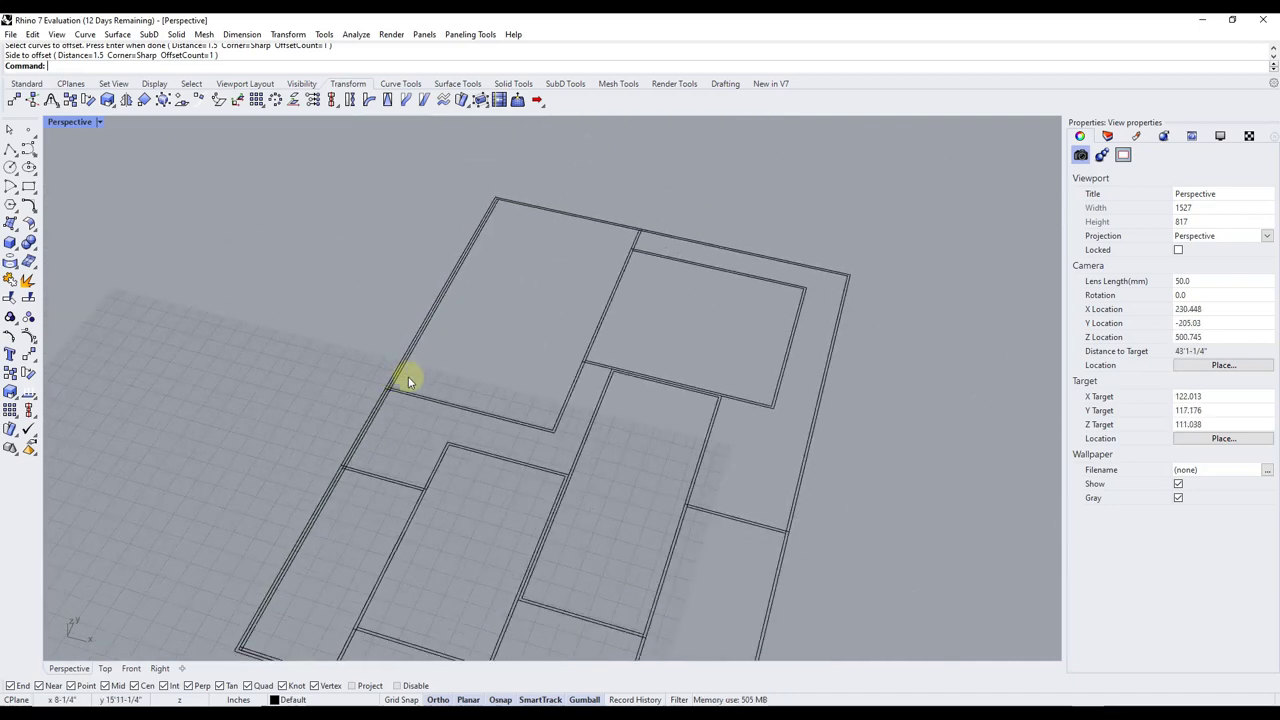
pyautogui.click(404, 376)
pyautogui.scroll(4, 402, 390)
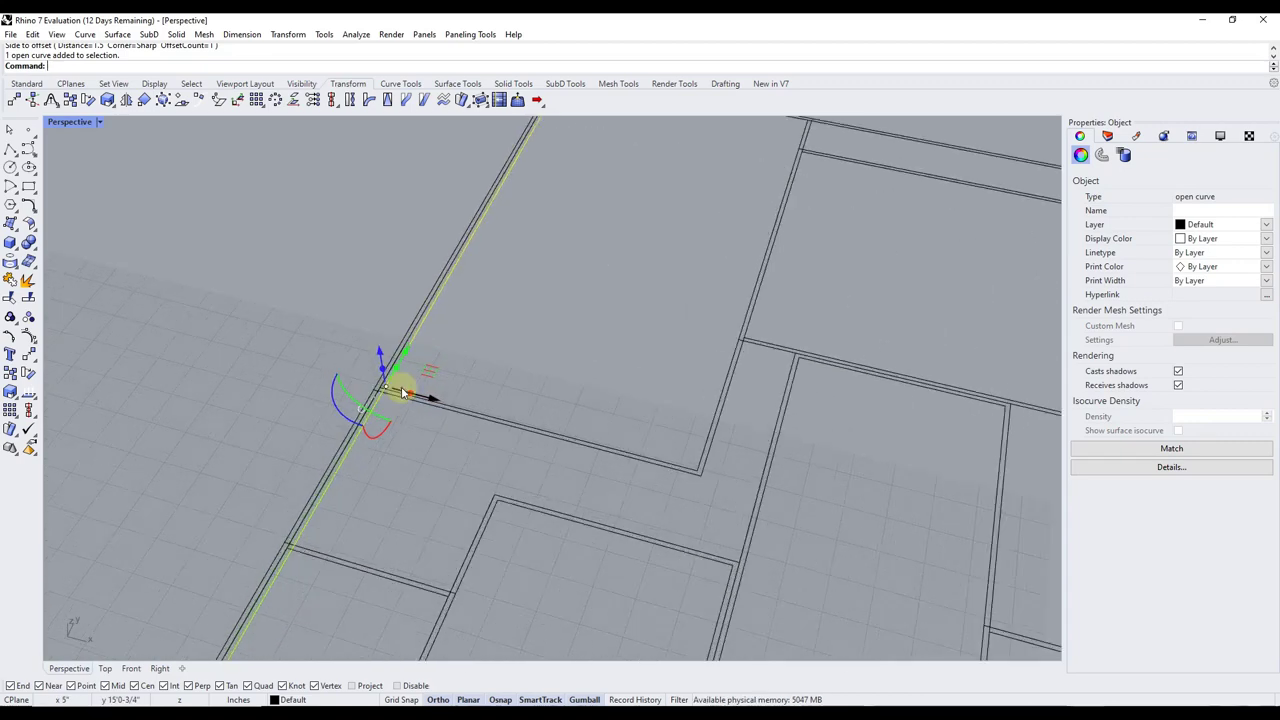
pyautogui.press('Delete')
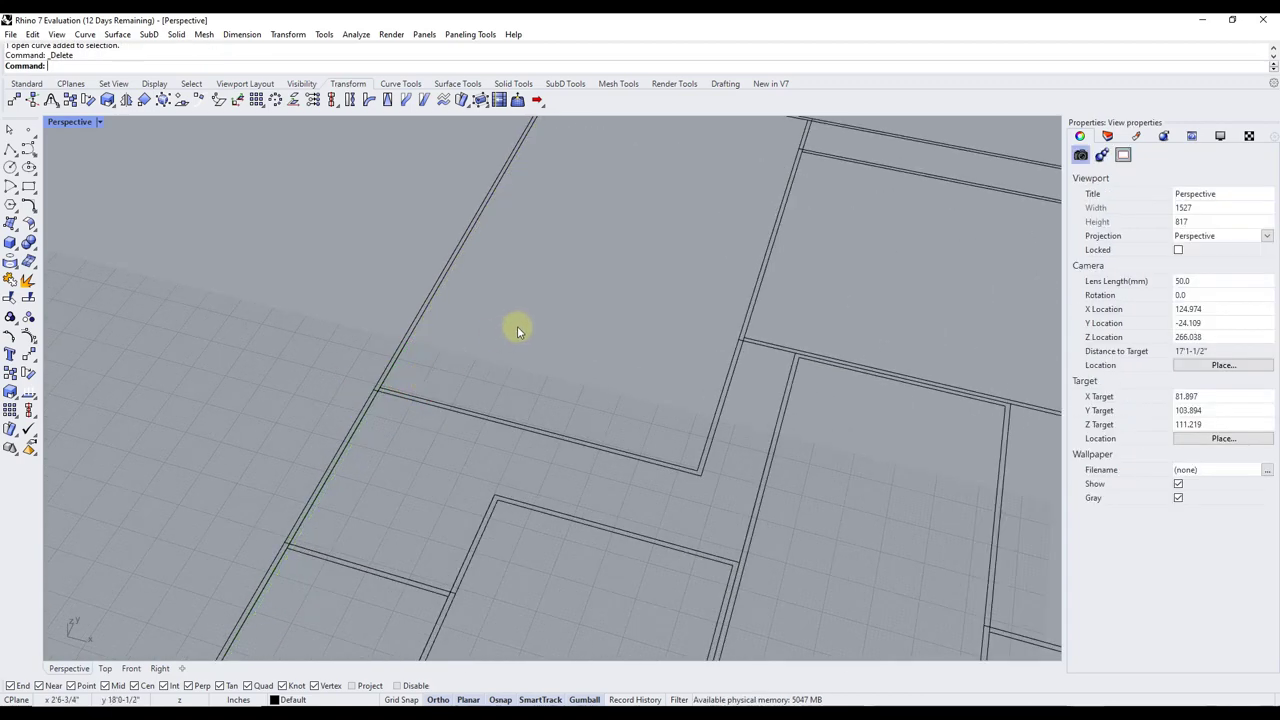
# Examine the double wall lines around the interior rooms and outline for leftover redundant curves
pyautogui.scroll(-4, 571, 423)
pyautogui.scroll(4, 643, 440)
pyautogui.scroll(-5, 641, 437)
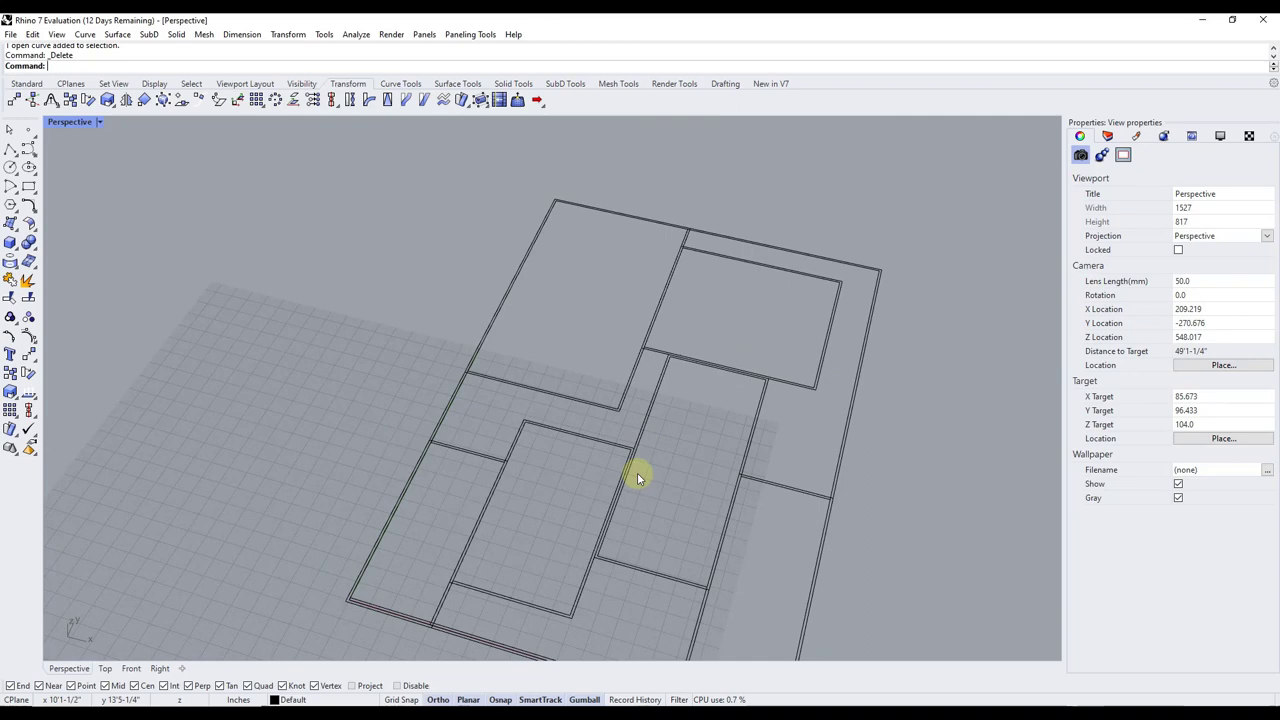
pyautogui.scroll(5, 570, 608)
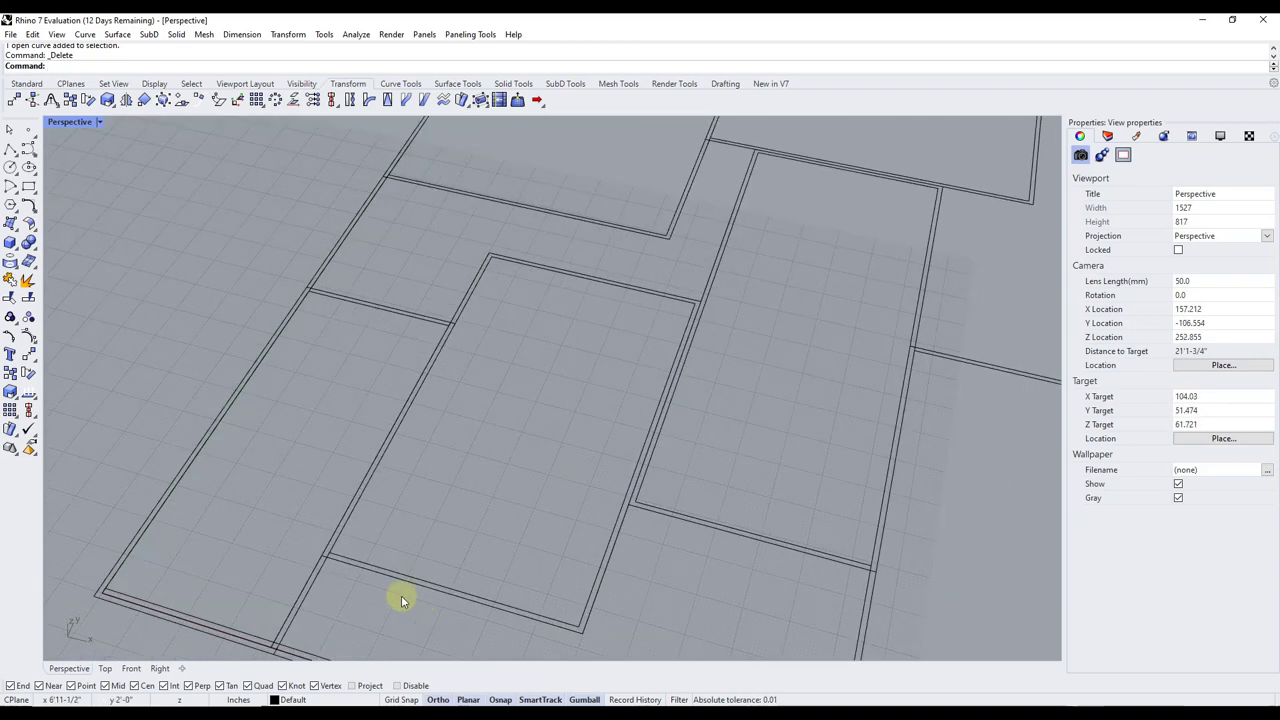
pyautogui.click(646, 456)
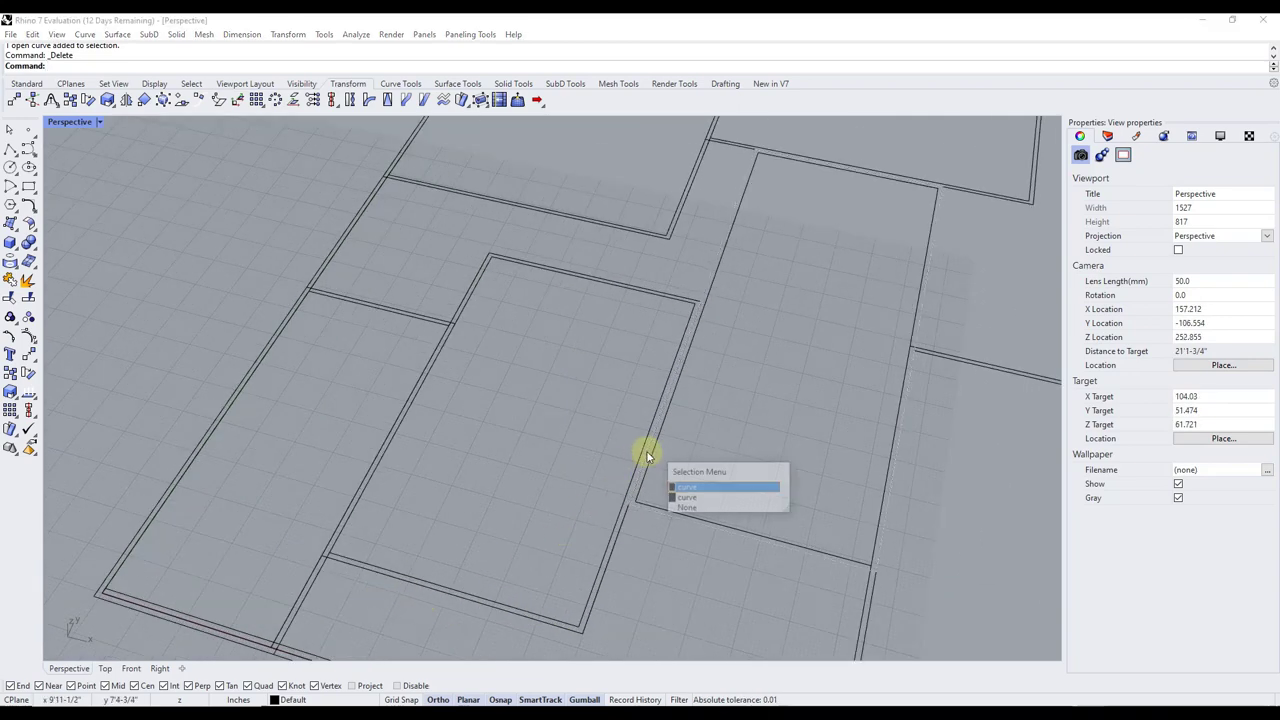
pyautogui.click(709, 378)
pyautogui.scroll(-5, 739, 331)
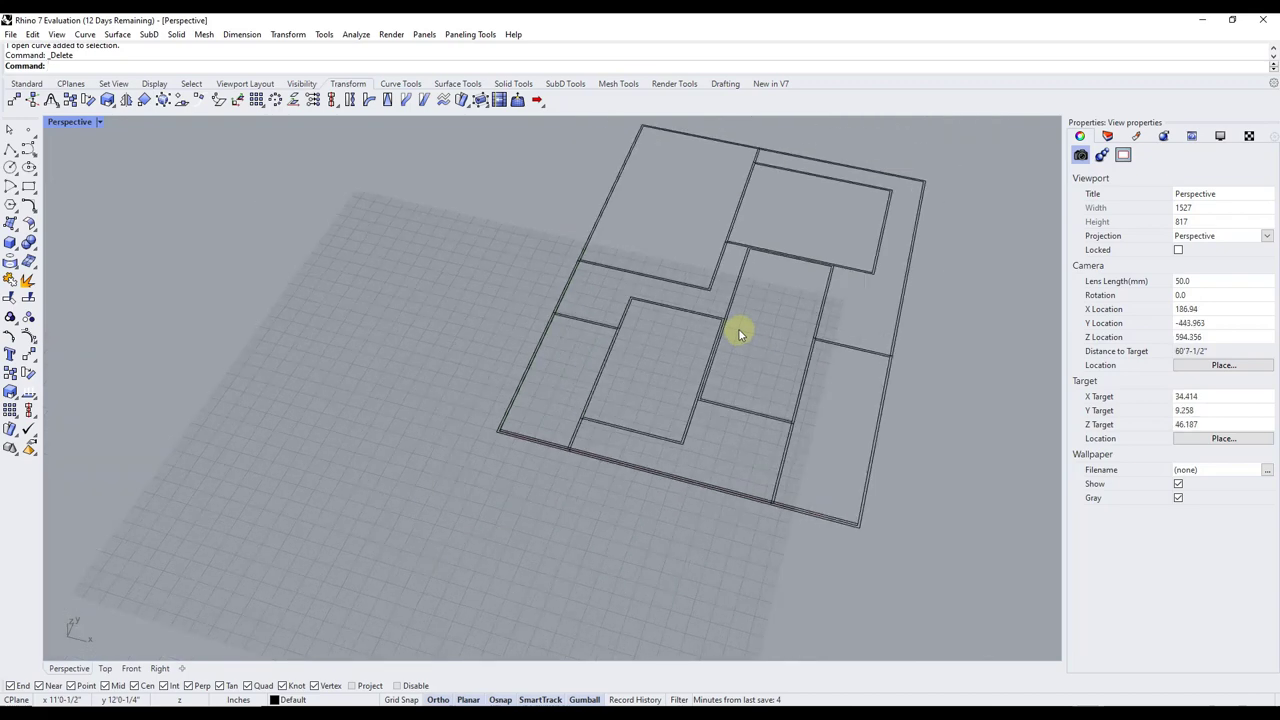
pyautogui.scroll(4, 815, 248)
pyautogui.scroll(4, 800, 255)
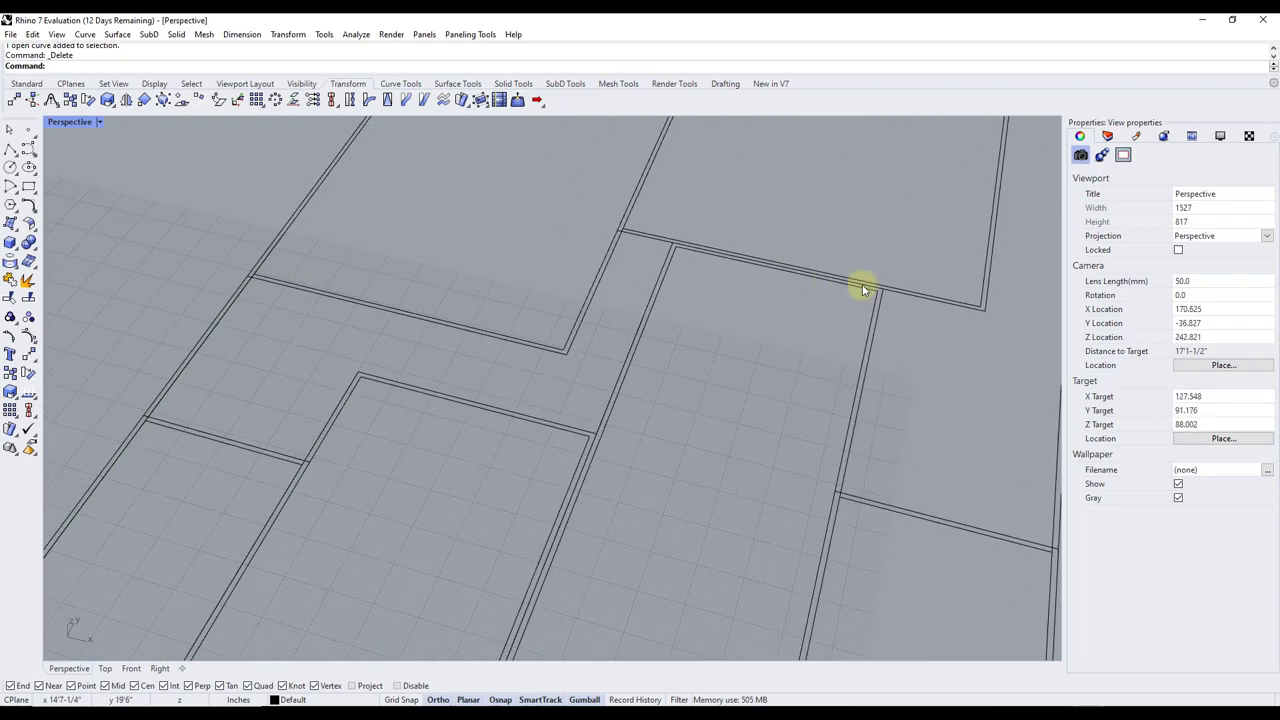
pyautogui.scroll(4, 872, 286)
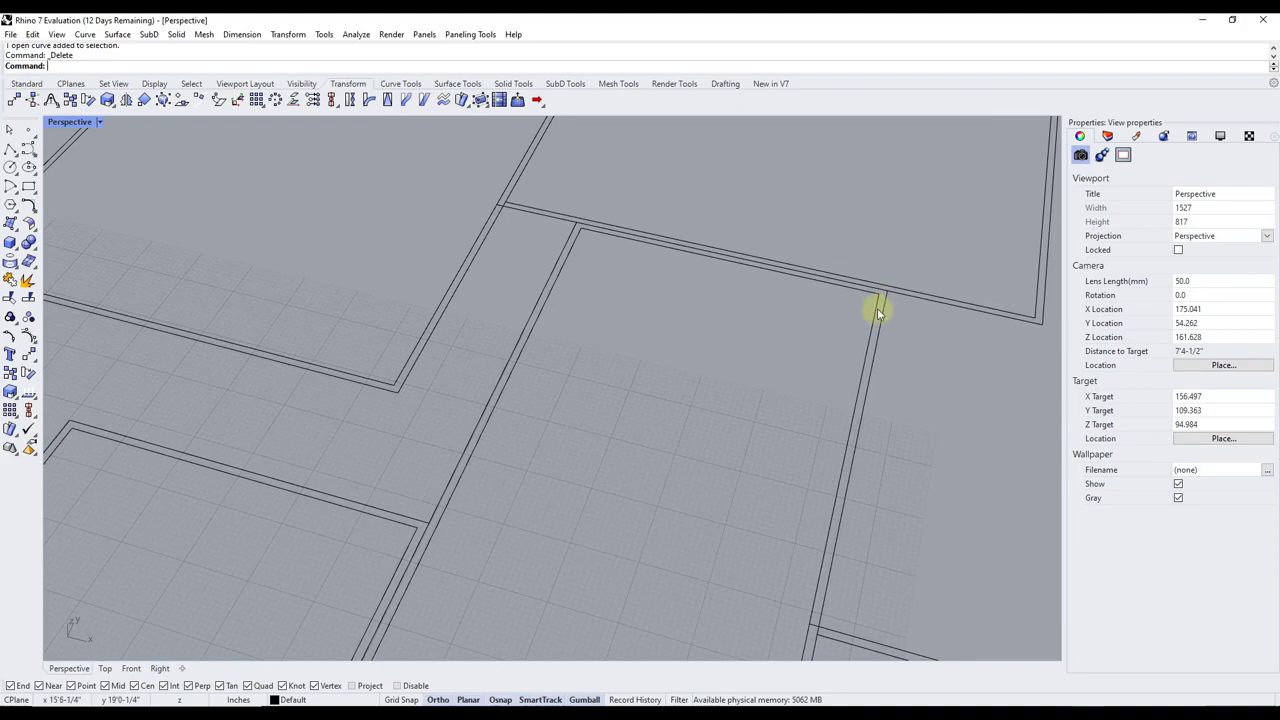
pyautogui.scroll(-6, 877, 308)
pyautogui.scroll(-2, 816, 171)
pyautogui.scroll(1, 709, 263)
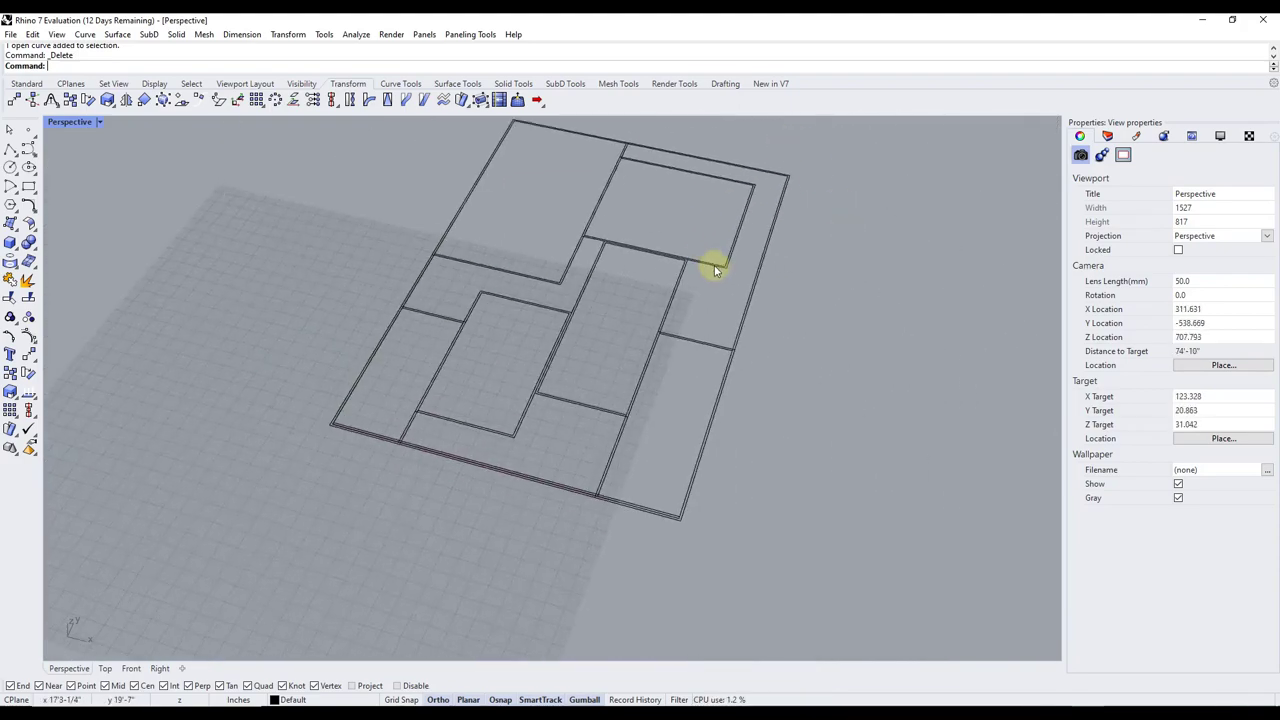
pyautogui.scroll(-3, 706, 240)
pyautogui.scroll(3, 745, 255)
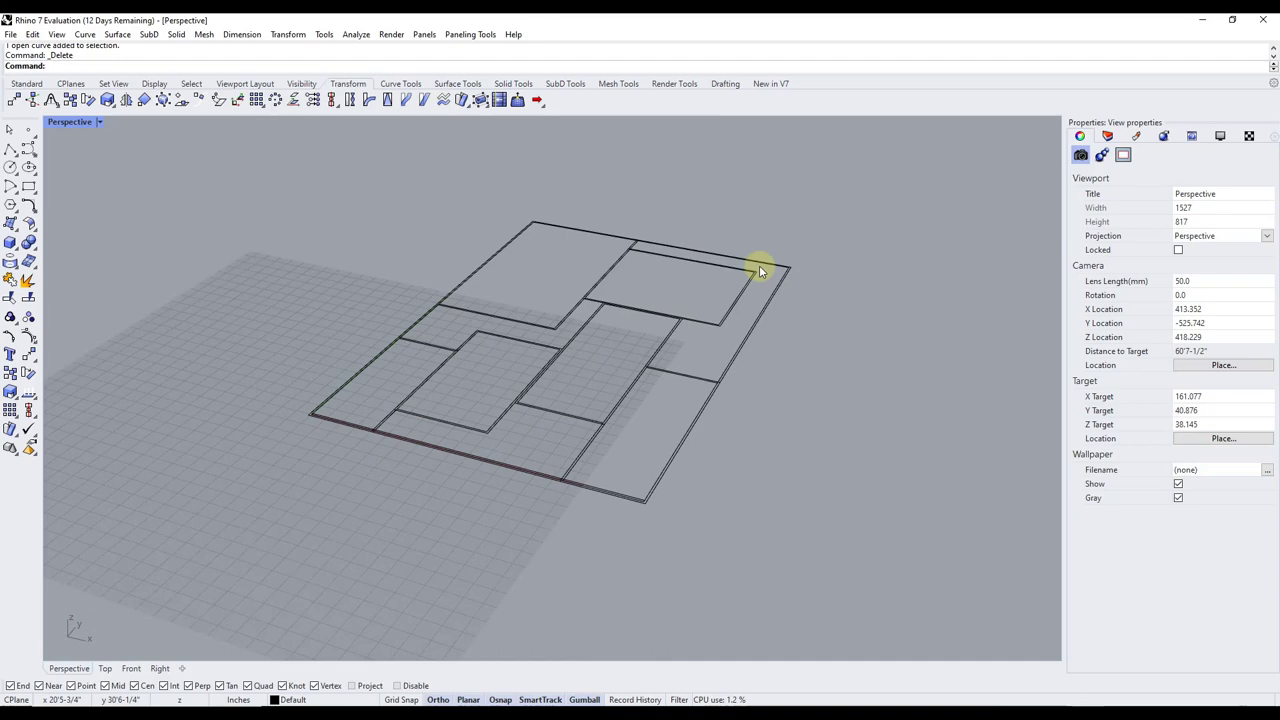
# Delete the extra open curve along the outline's short edge on the X axis
pyautogui.click(605, 493)
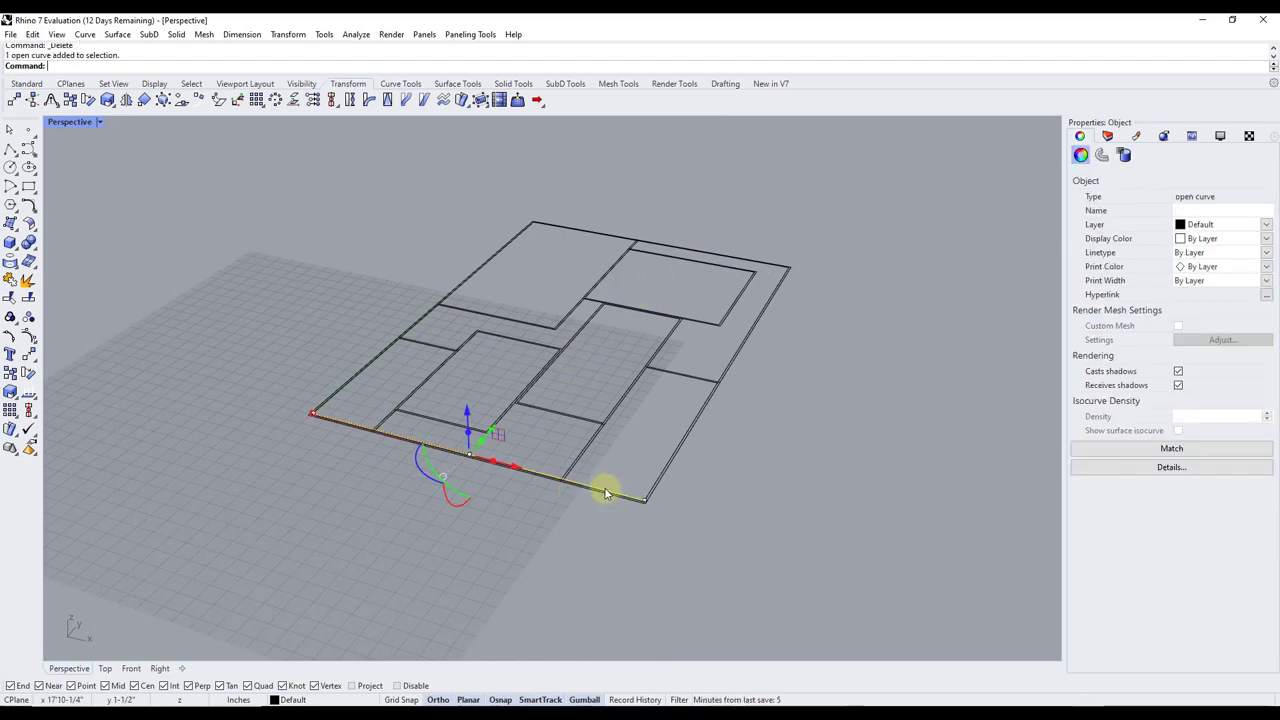
pyautogui.press('Delete')
pyautogui.moveTo(491, 434)
pyautogui.mouseDown(button='right')
pyautogui.moveTo(474, 483)
pyautogui.moveTo(490, 433)
pyautogui.mouseUp(button='right')
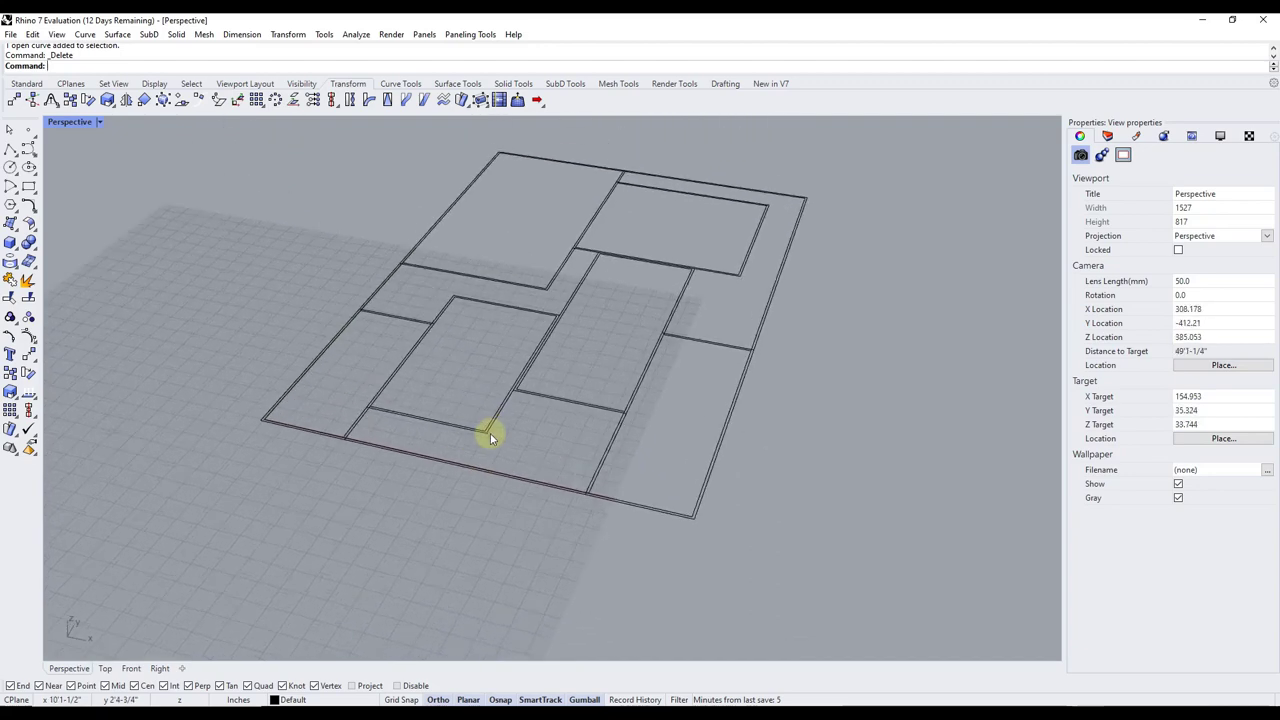
# Extrude all the floor plan curves 7.75" upward as surfaces with ExtrudeCrv, Solid set to No, and clear the selection
pyautogui.scroll(-3, 490, 433)
pyautogui.scroll(2, 486, 237)
pyautogui.moveTo(211, 166); pyautogui.dragTo(753, 573)
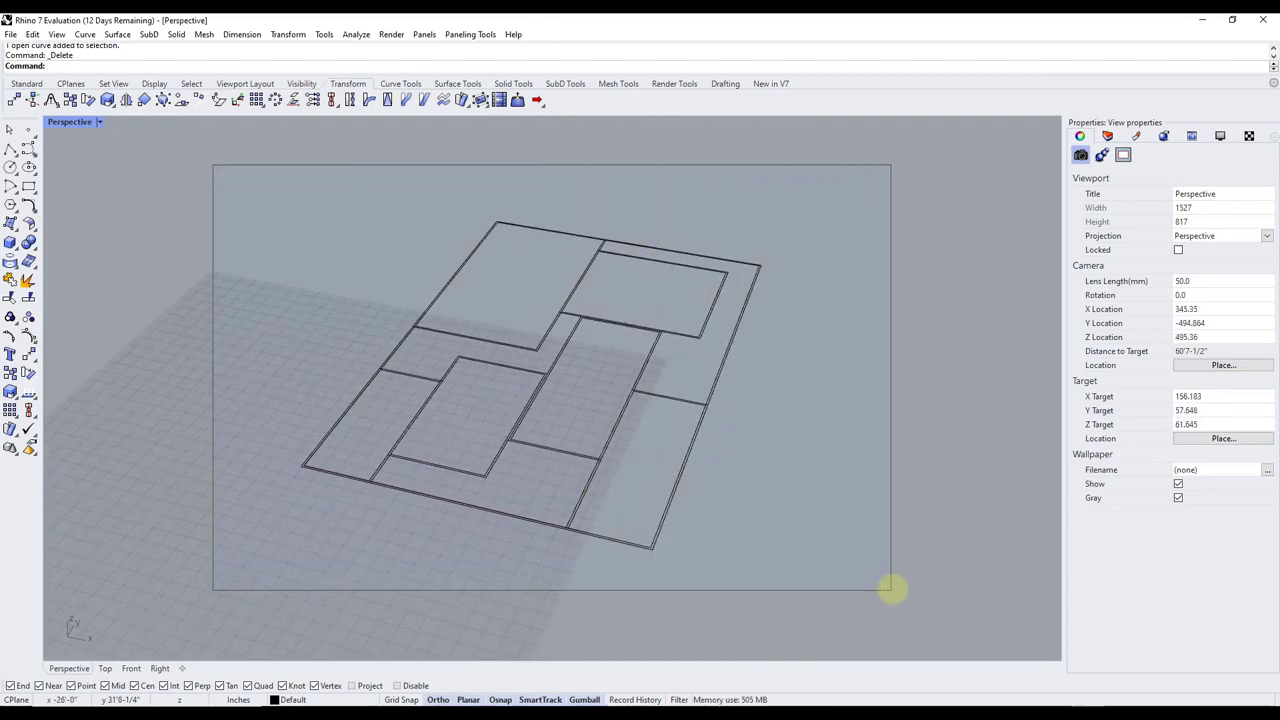
pyautogui.moveTo(893, 590); pyautogui.dragTo(891, 590)
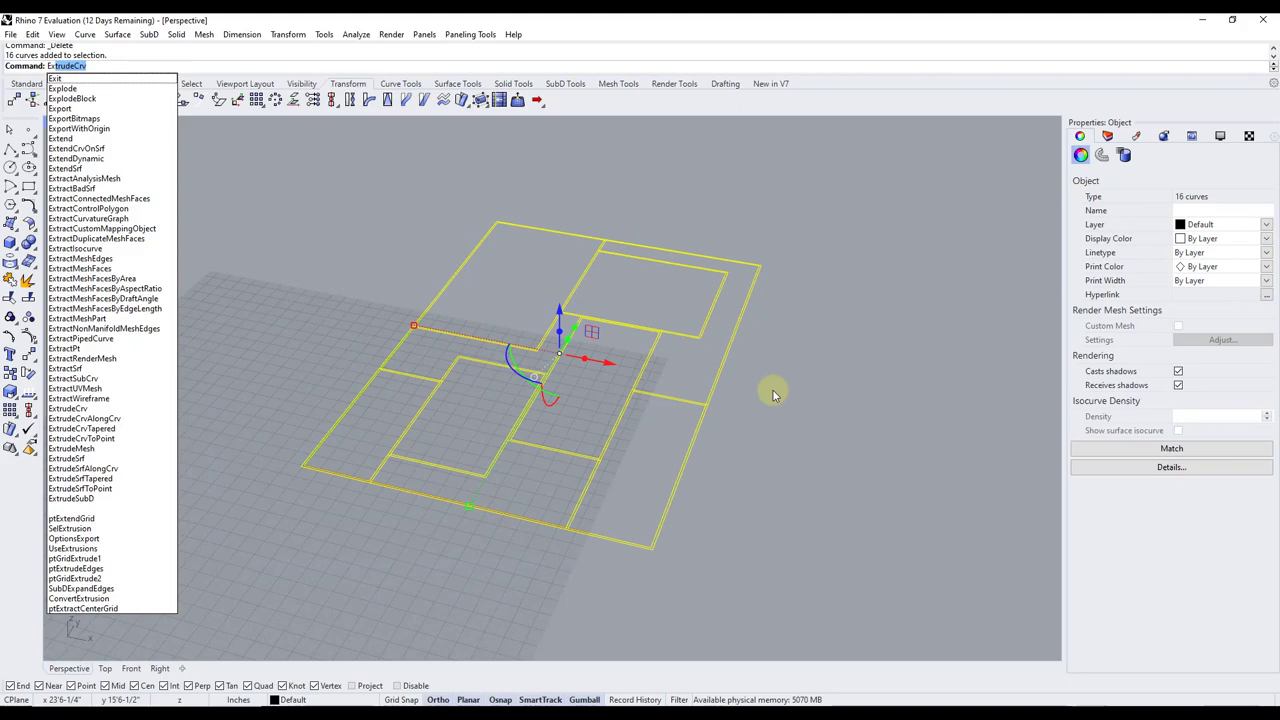
pyautogui.press('Return')
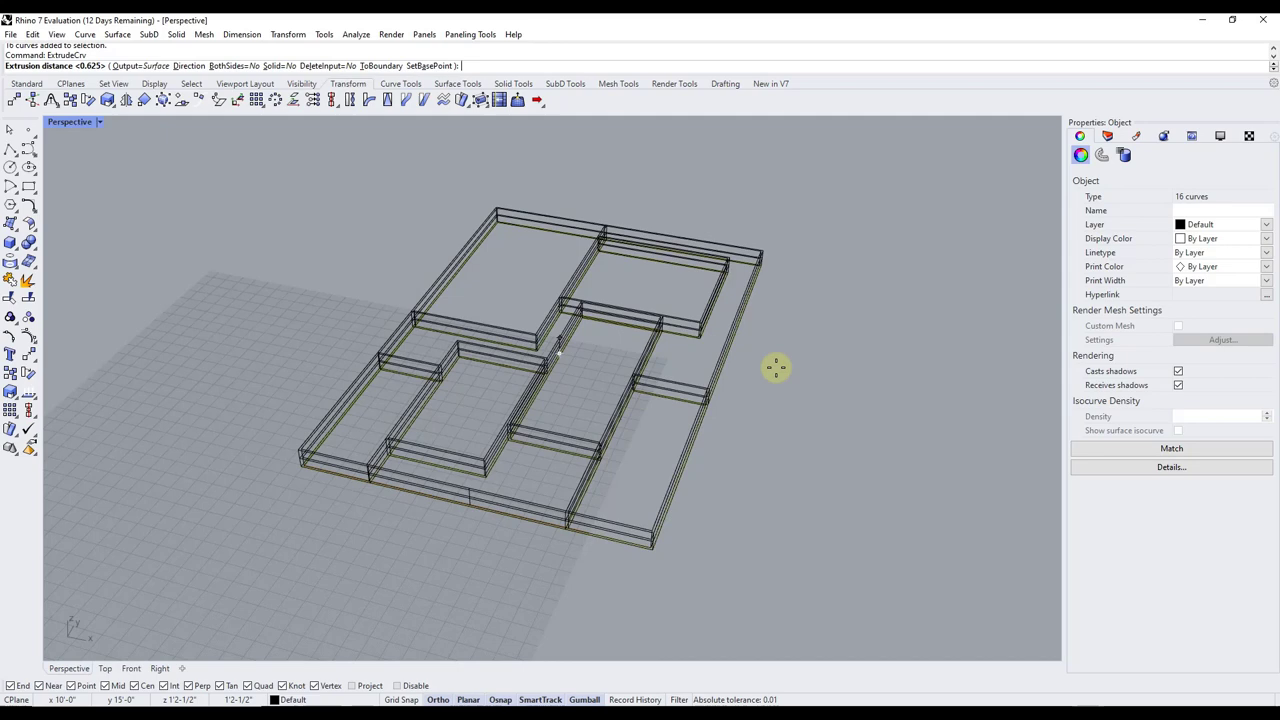
pyautogui.write('7')
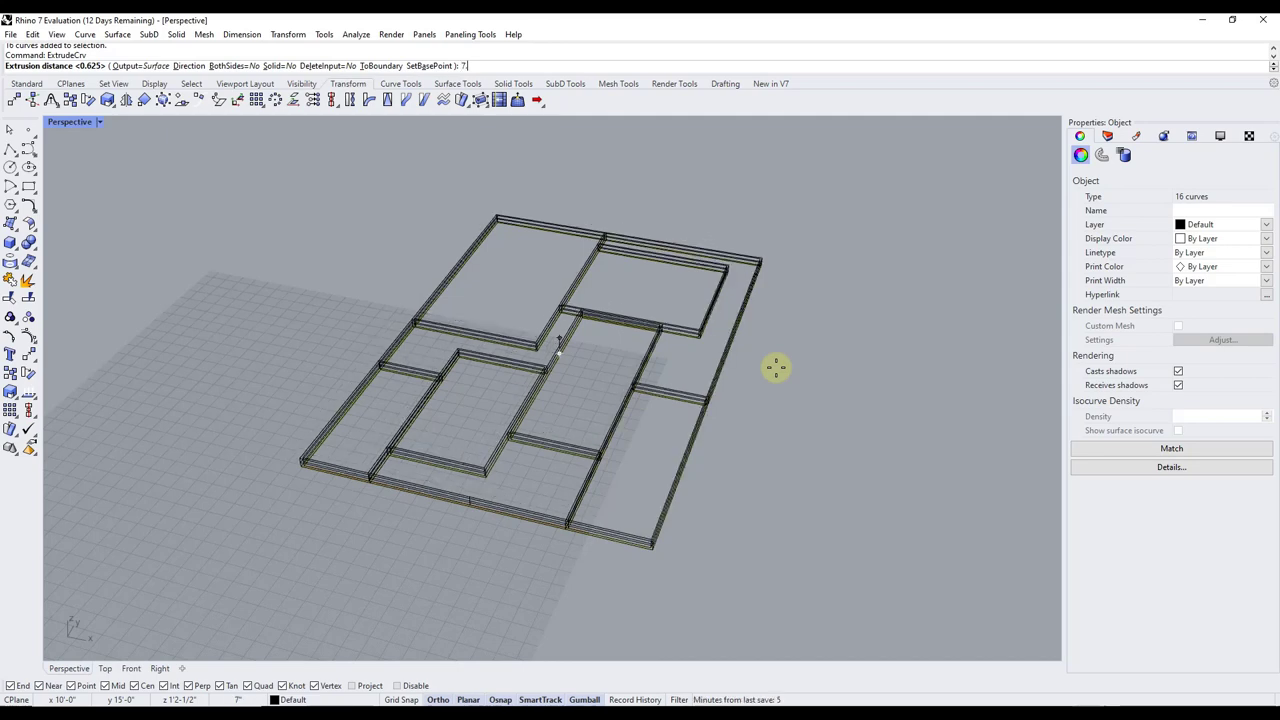
pyautogui.write('.75')
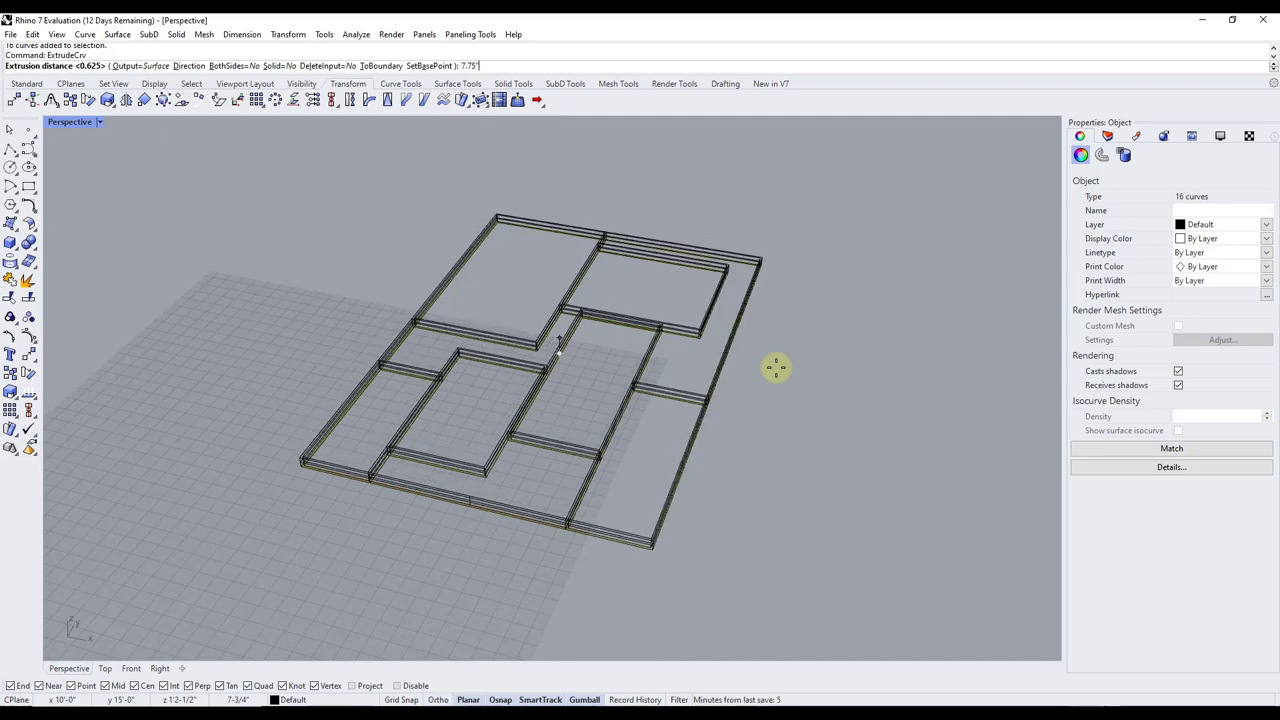
pyautogui.press('Return')
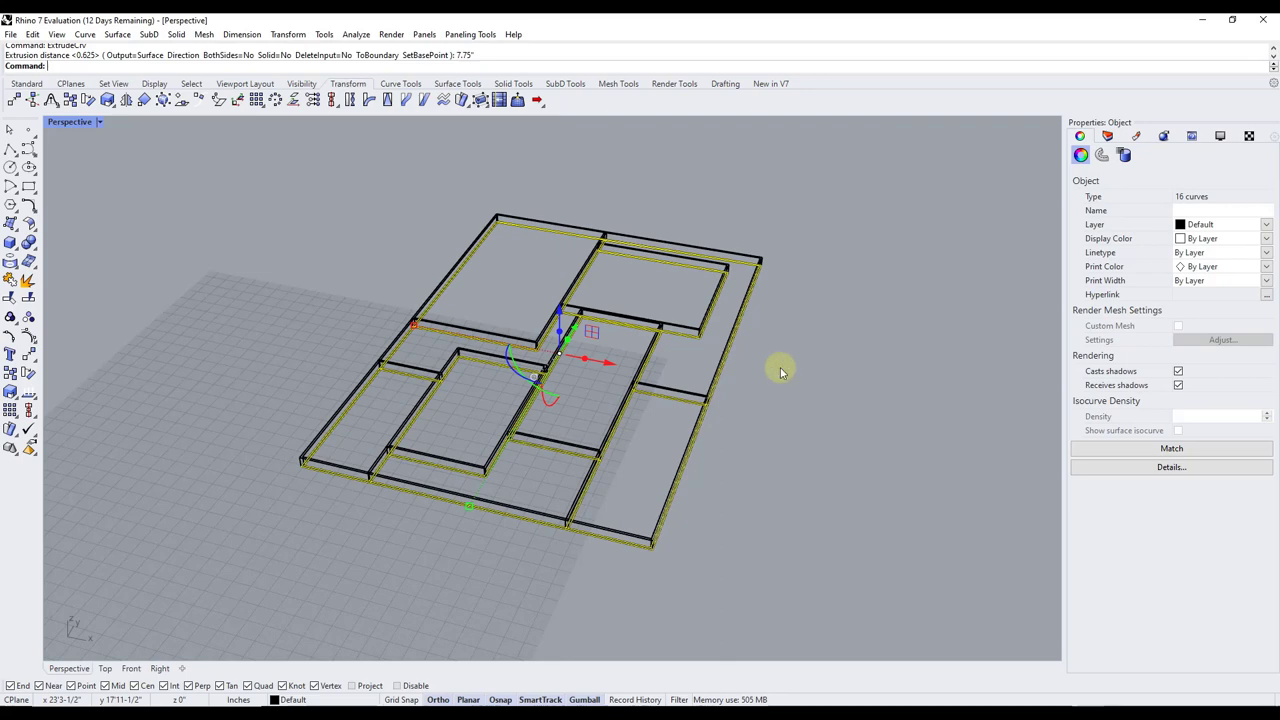
pyautogui.click(810, 313)
# Display the Perspective viewport in Rendered mode and inspect the extruded walls from several angles
pyautogui.moveTo(808, 349); pyautogui.dragTo(634, 451, button='right')
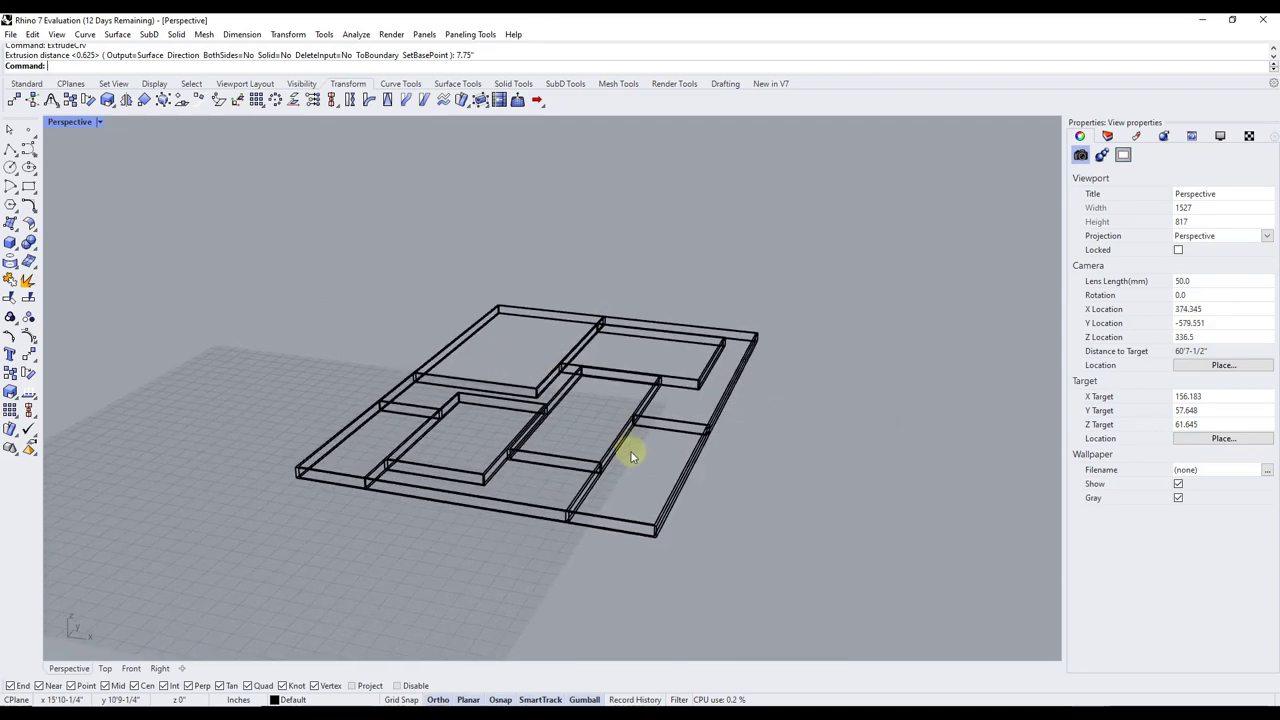
pyautogui.click(99, 122)
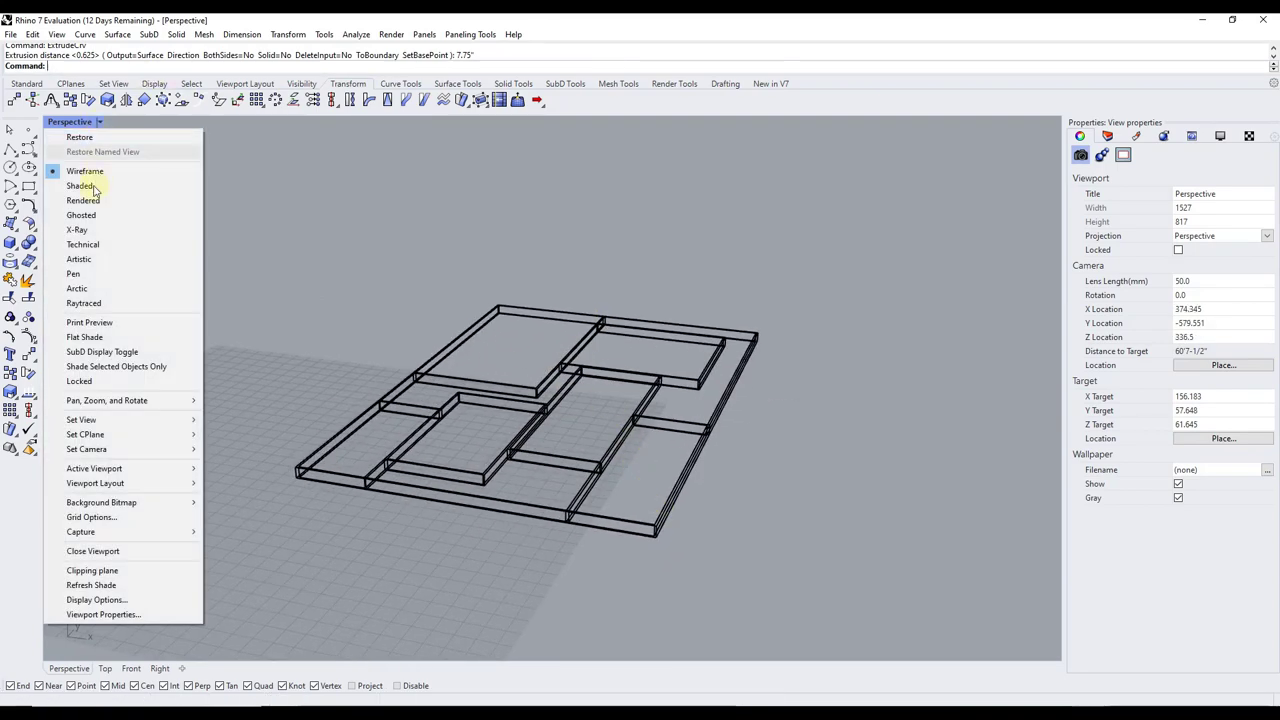
pyautogui.click(85, 200)
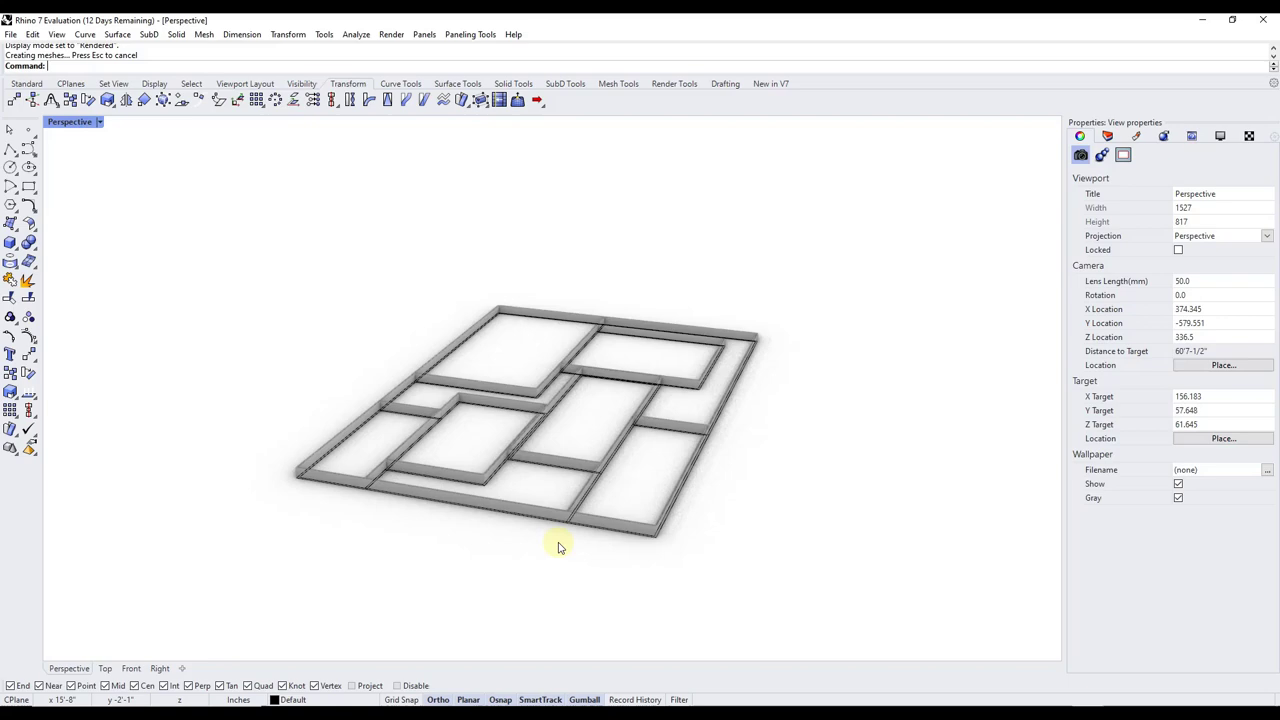
pyautogui.moveTo(560, 543); pyautogui.dragTo(537, 516, button='right')
pyautogui.rightClick(584, 510)
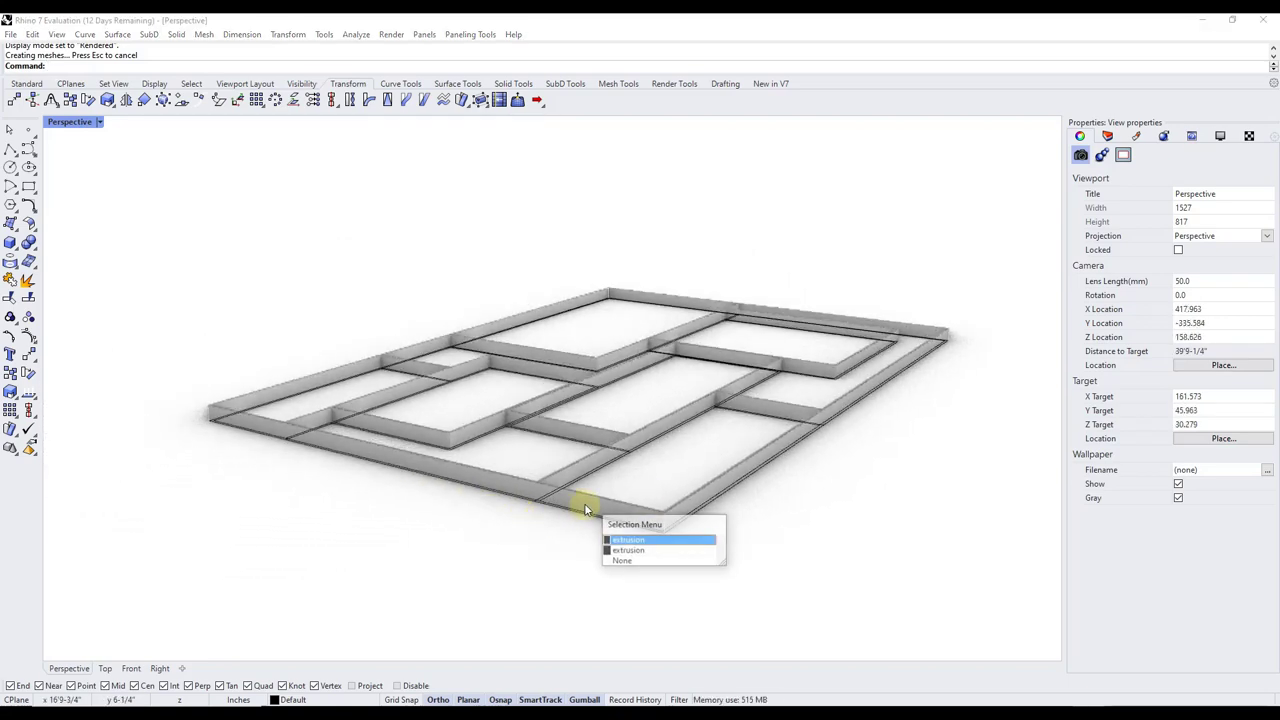
pyautogui.click(628, 537)
pyautogui.scroll(-2, 720, 444)
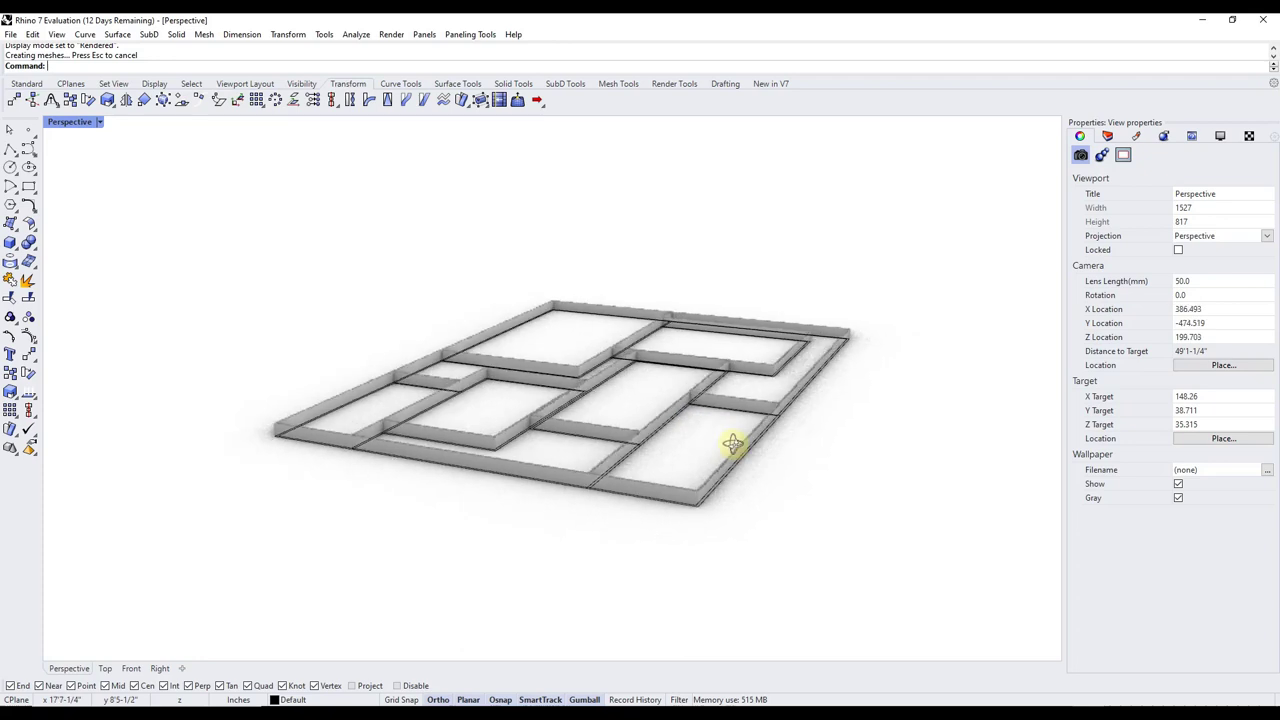
pyautogui.moveTo(737, 443)
pyautogui.mouseDown(button='right')
pyautogui.moveTo(820, 337)
pyautogui.moveTo(740, 443)
pyautogui.mouseUp(button='right')
pyautogui.scroll(3, 745, 418)
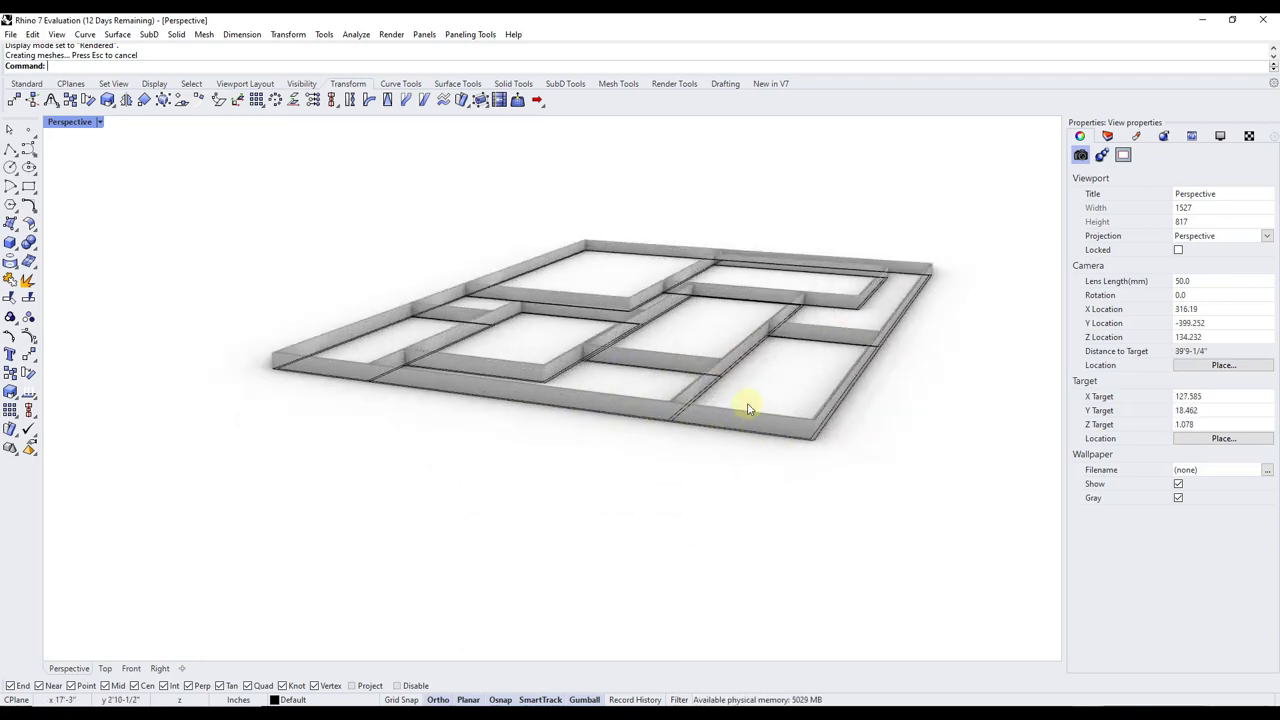
# Set the Perspective viewport's display mode to Shaded
pyautogui.click(99, 122)
pyautogui.click(100, 190)
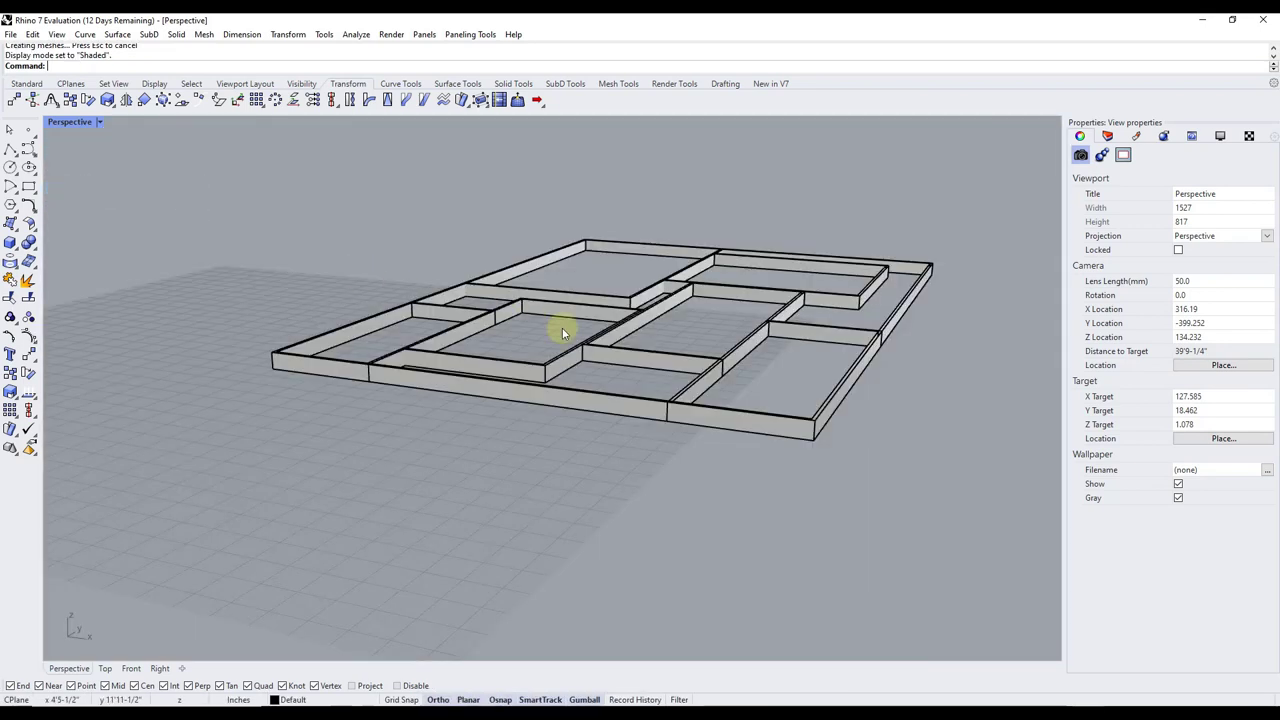
# Start a Bend on all the curves and extruded walls, setting the spine along the base of the 20' edge from the origin-side corner to the opposite corner
pyautogui.scroll(-4, 562, 327)
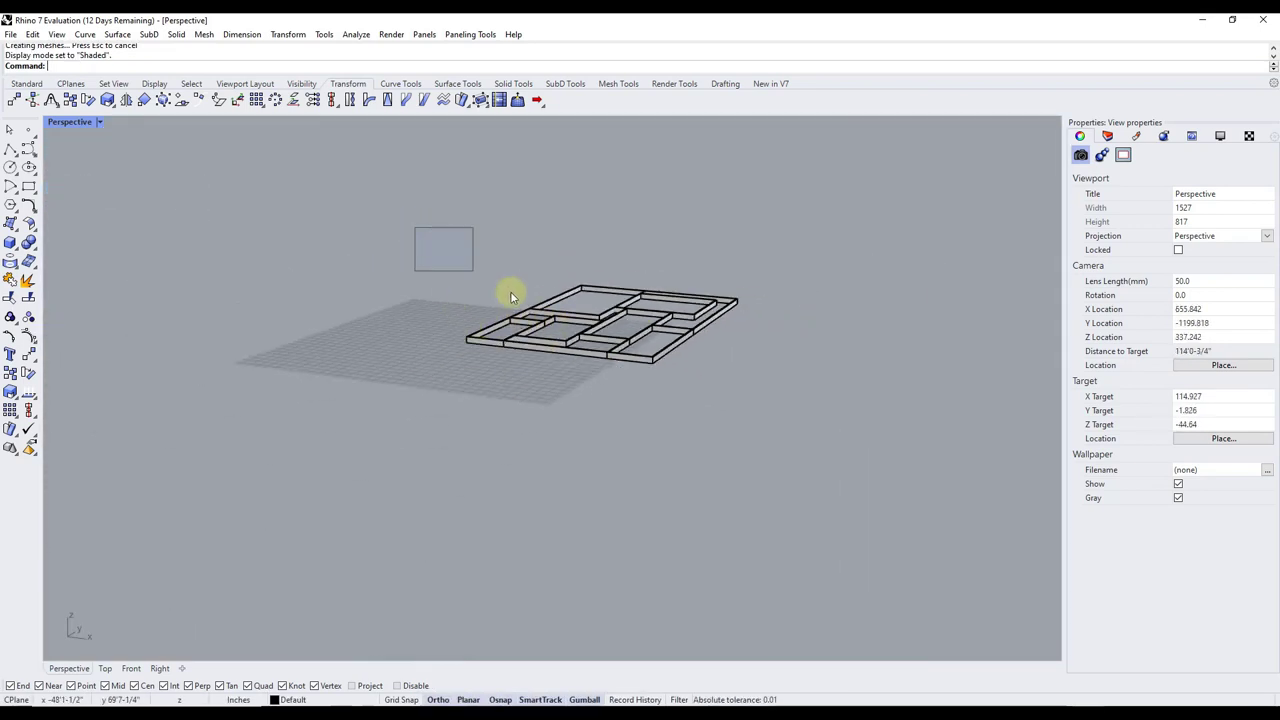
pyautogui.moveTo(510, 296); pyautogui.dragTo(805, 422)
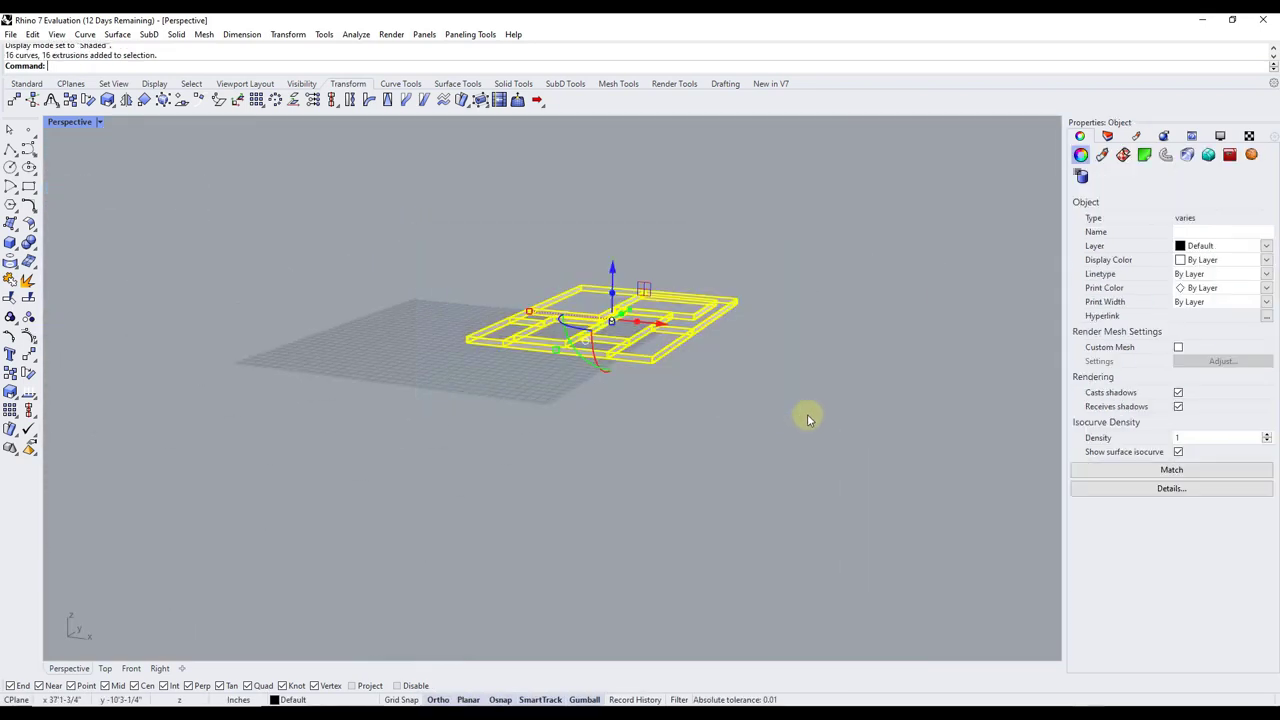
pyautogui.click(369, 101)
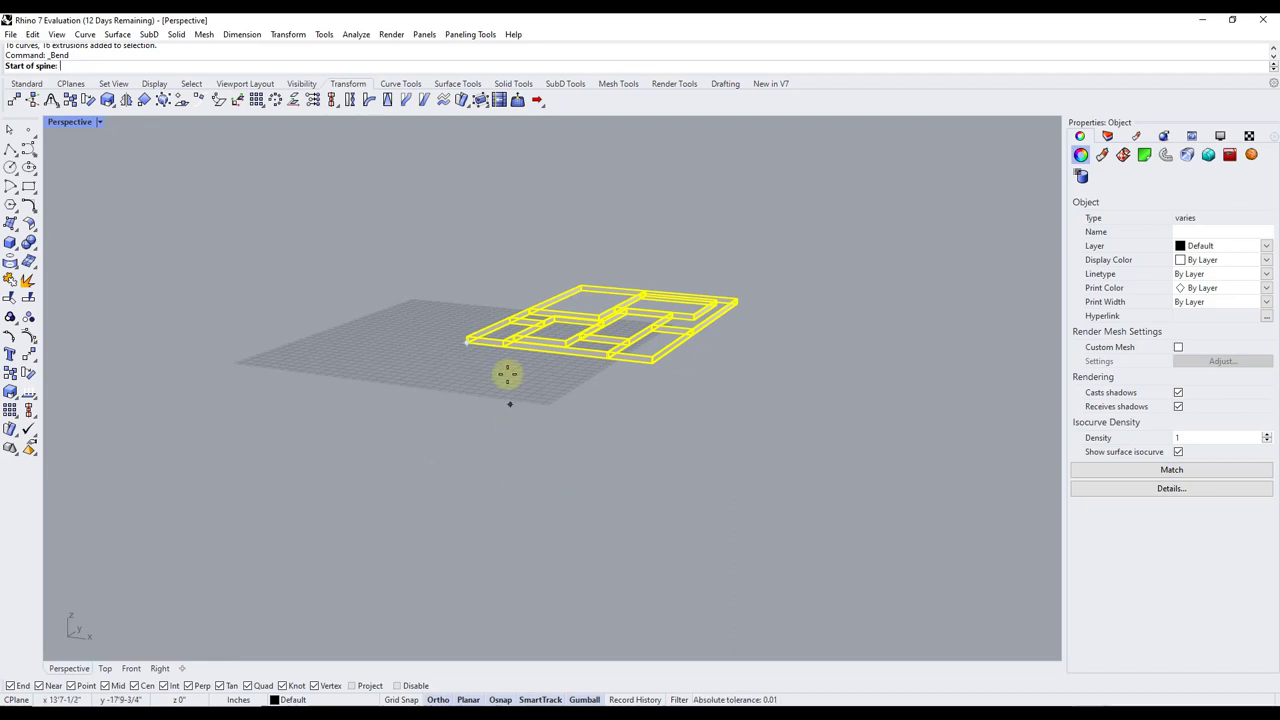
pyautogui.doubleClick(62, 123)
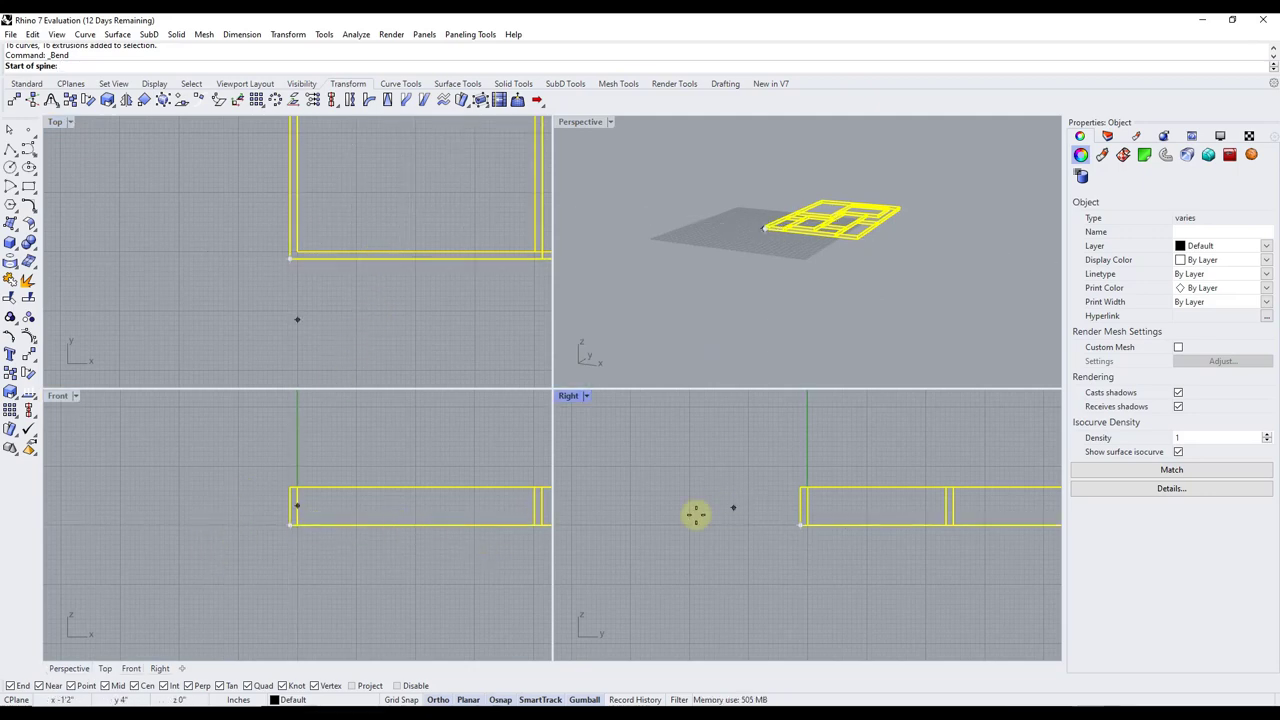
pyautogui.scroll(-10, 700, 508)
pyautogui.moveTo(894, 243); pyautogui.dragTo(874, 346, button='right')
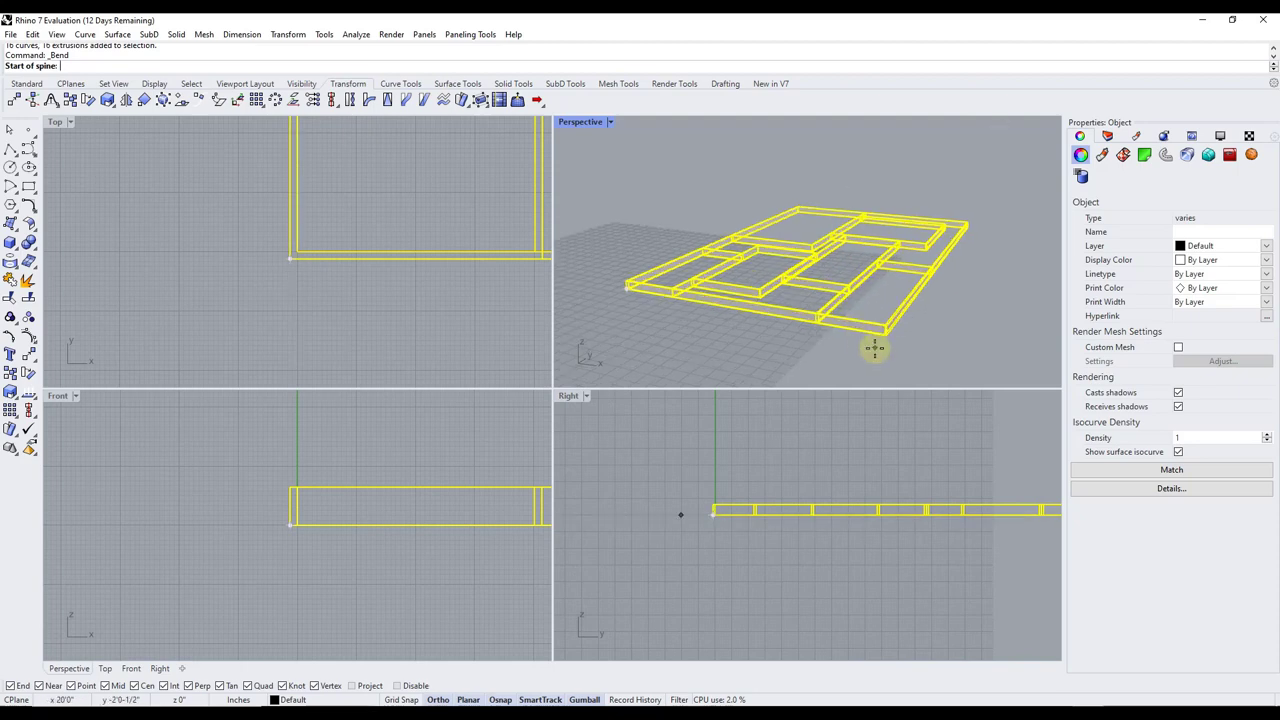
pyautogui.scroll(-2, 680, 514)
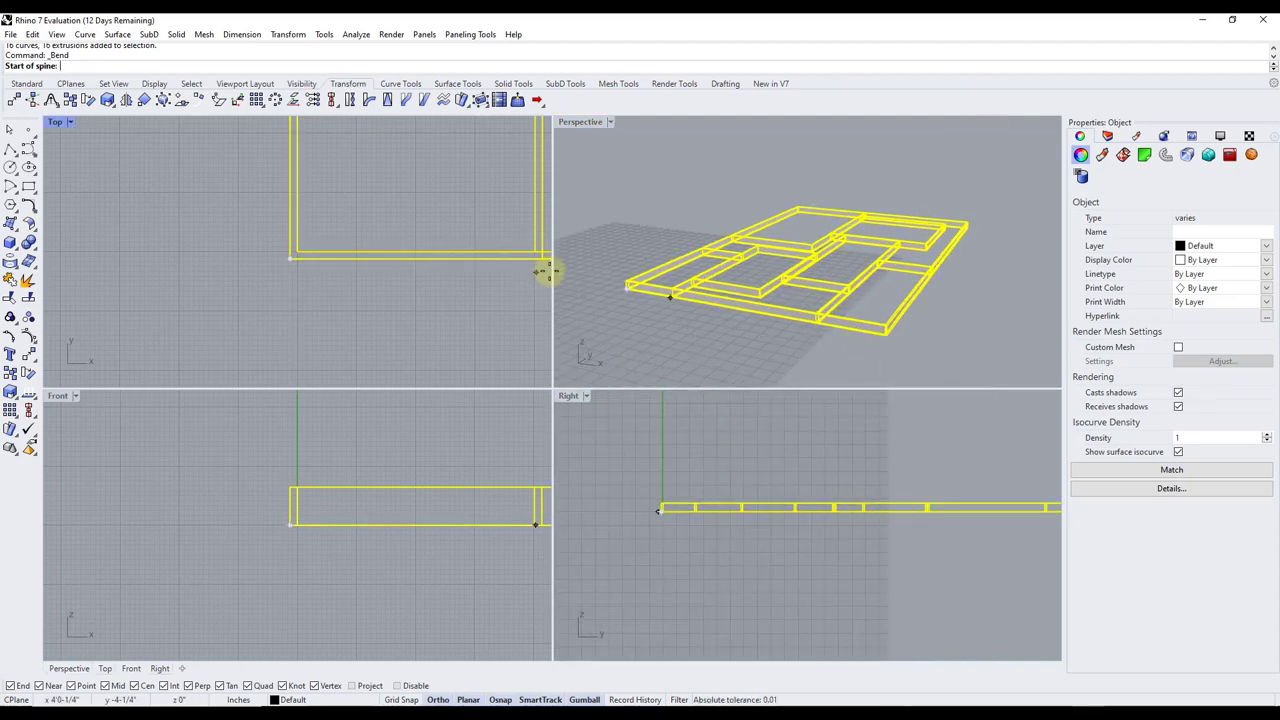
pyautogui.scroll(5, 628, 287)
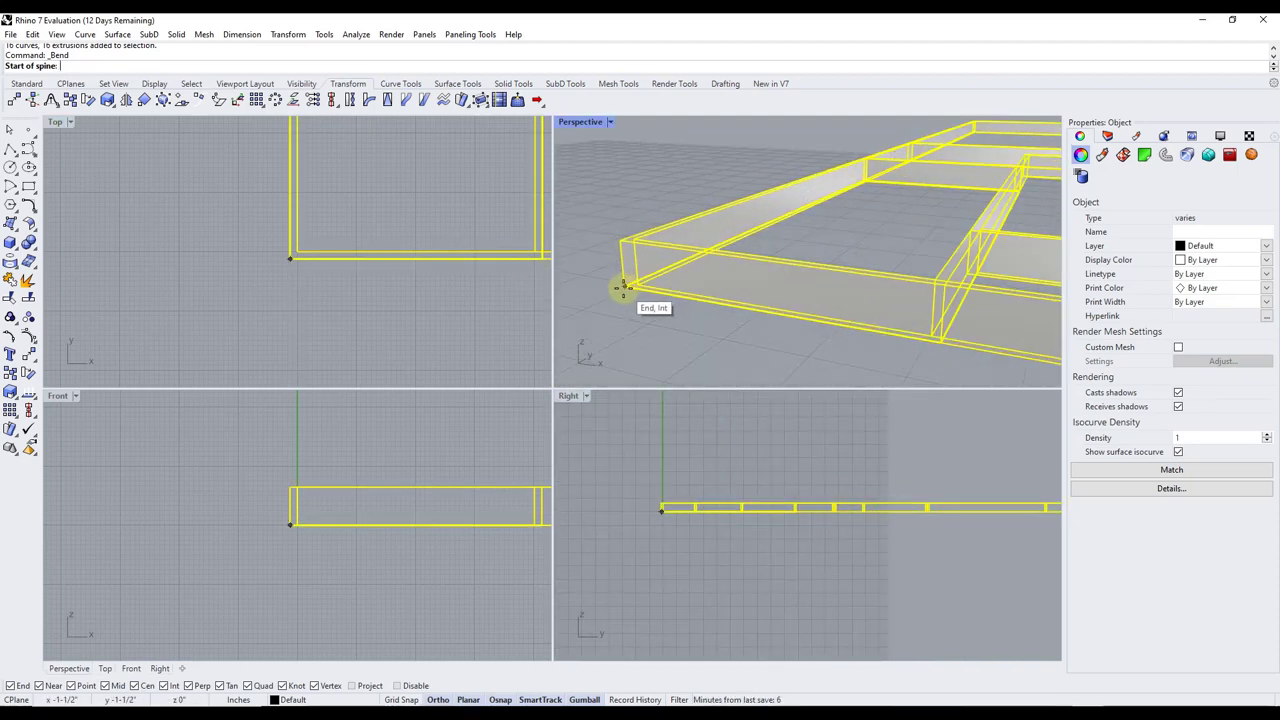
pyautogui.click(622, 287)
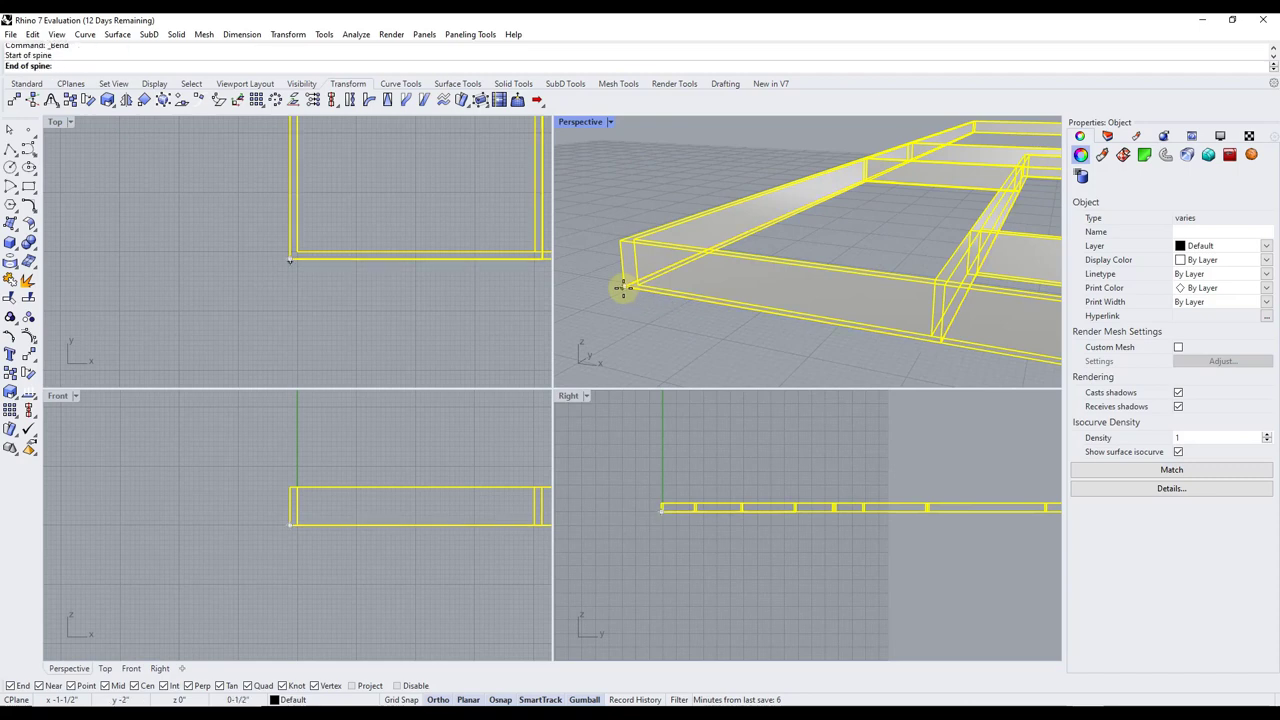
pyautogui.scroll(-5, 622, 287)
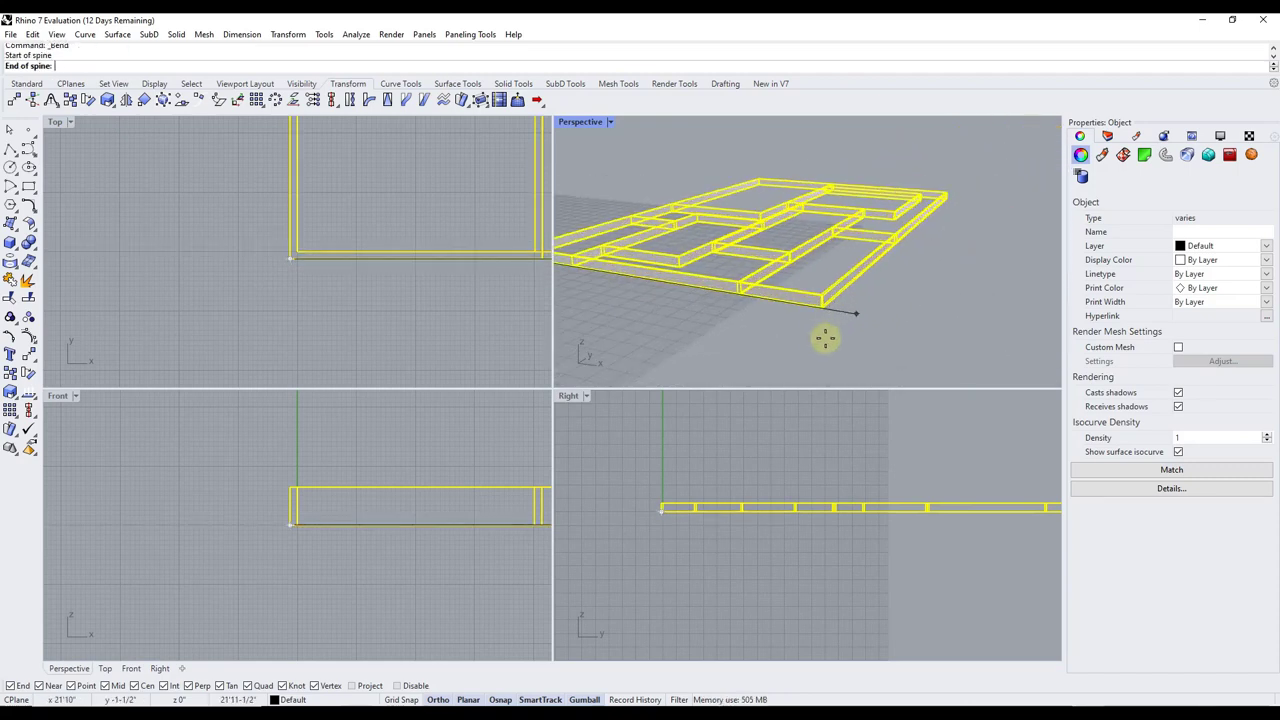
pyautogui.scroll(4, 820, 306)
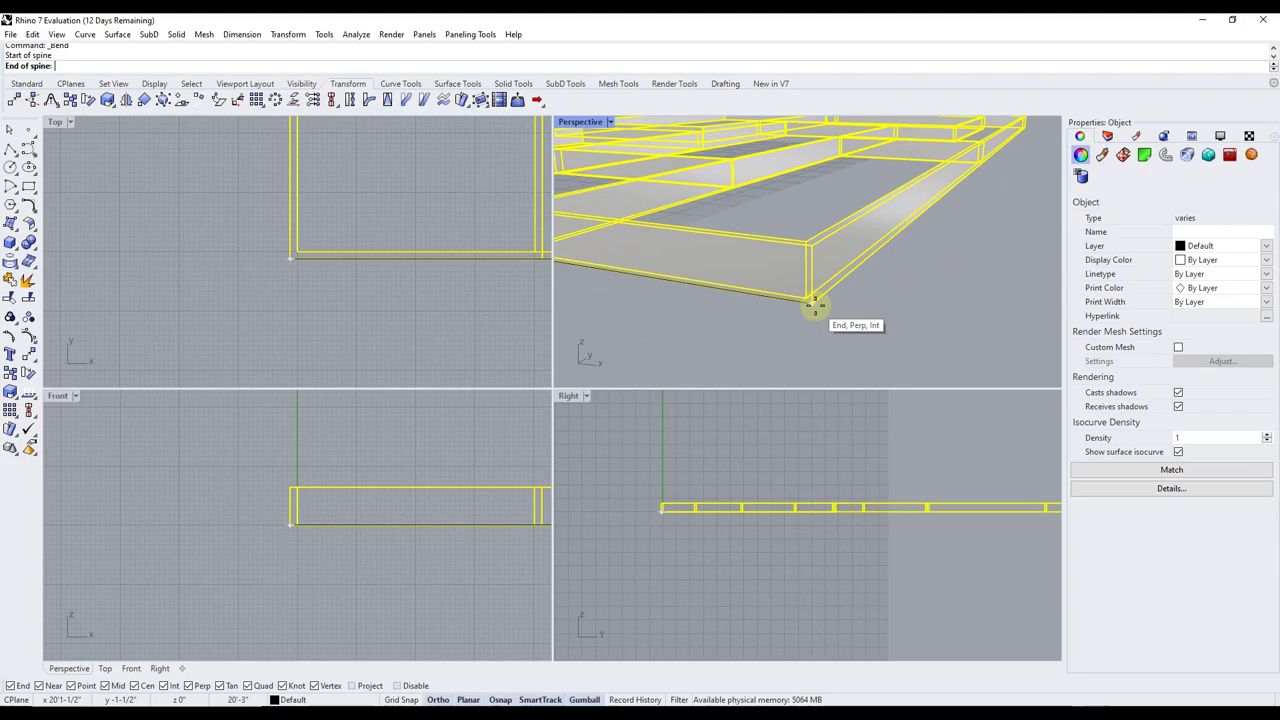
pyautogui.click(814, 302)
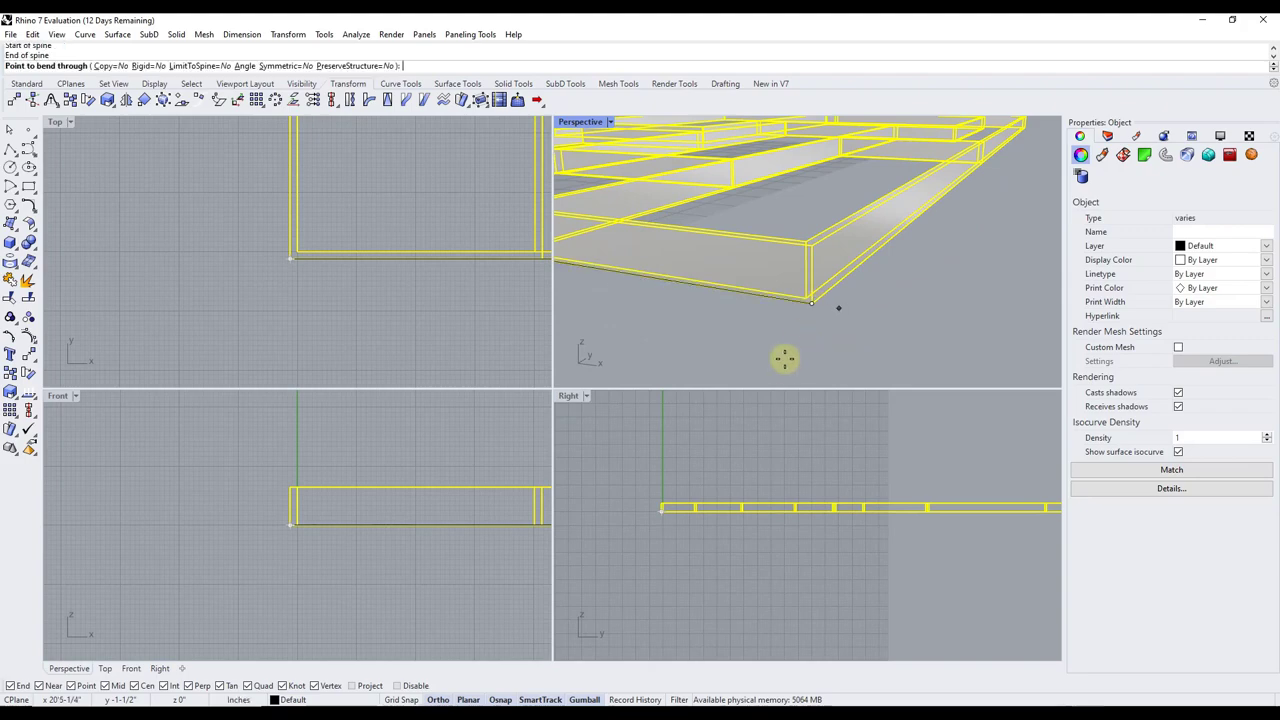
# Set the bend angle to 180 and bend the walls downward into a half circle through a point straight below the spine's start
pyautogui.scroll(-4, 803, 310)
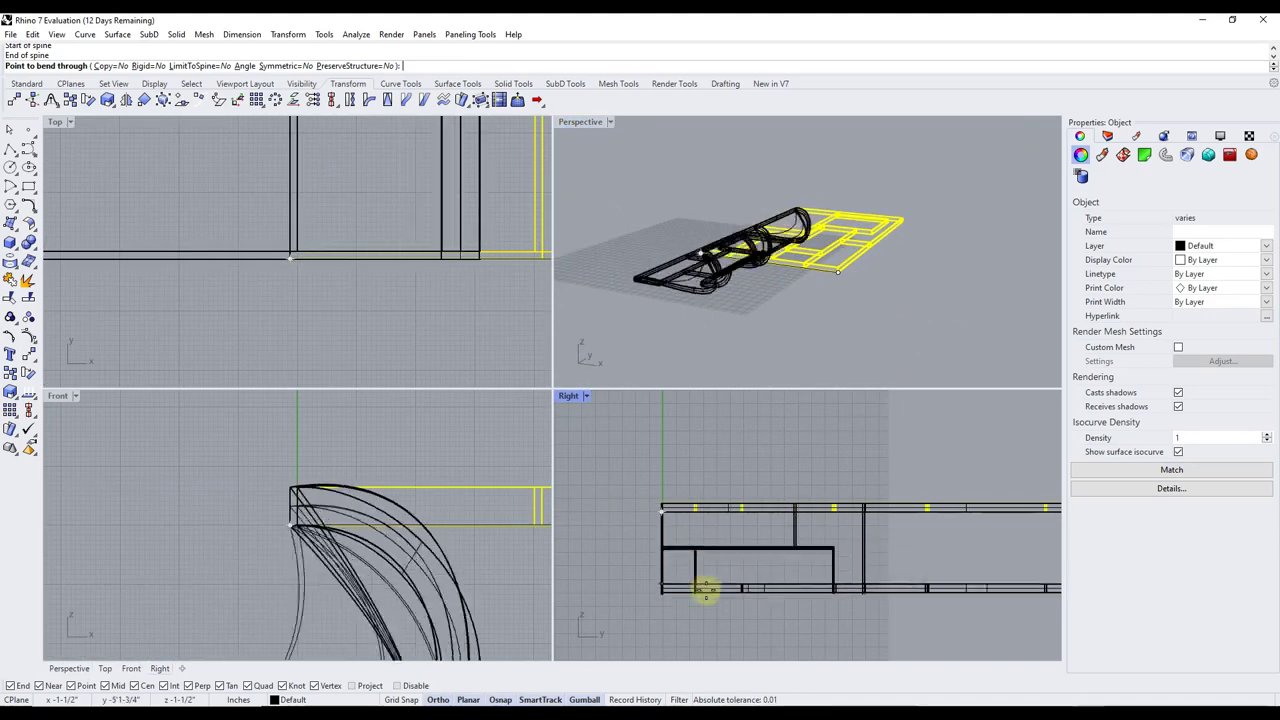
pyautogui.scroll(-5, 688, 612)
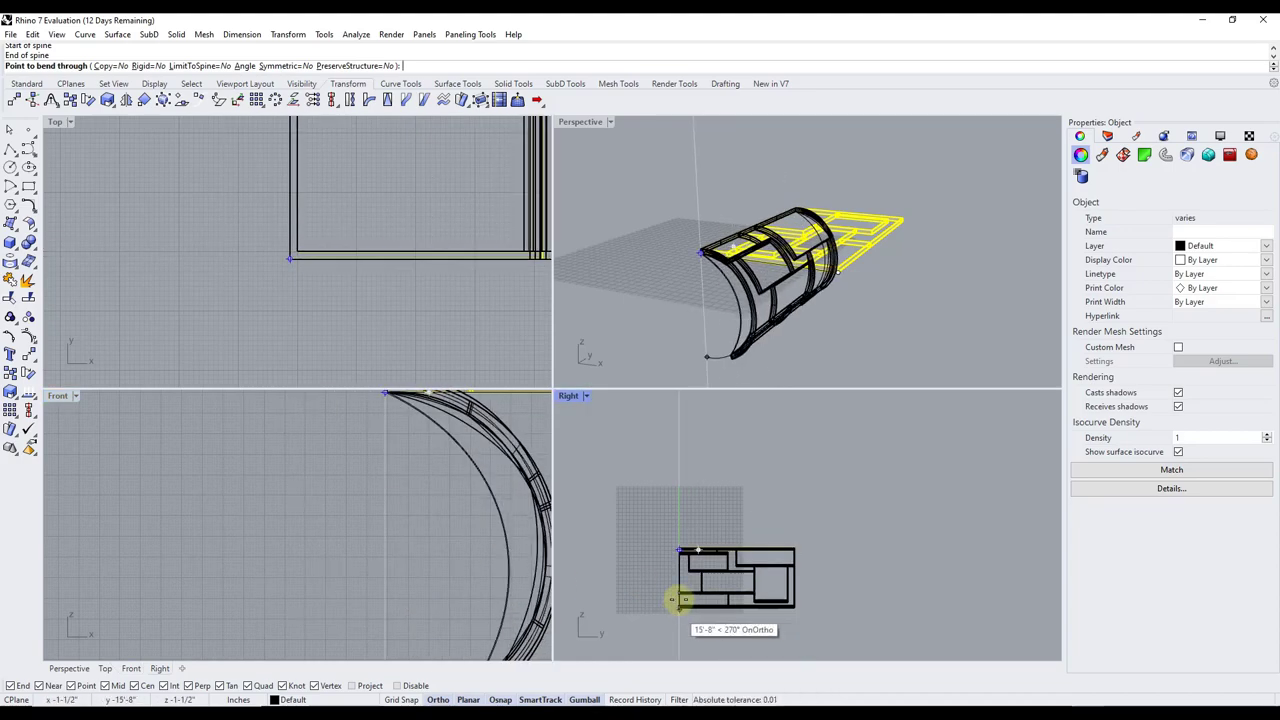
pyautogui.click(244, 66)
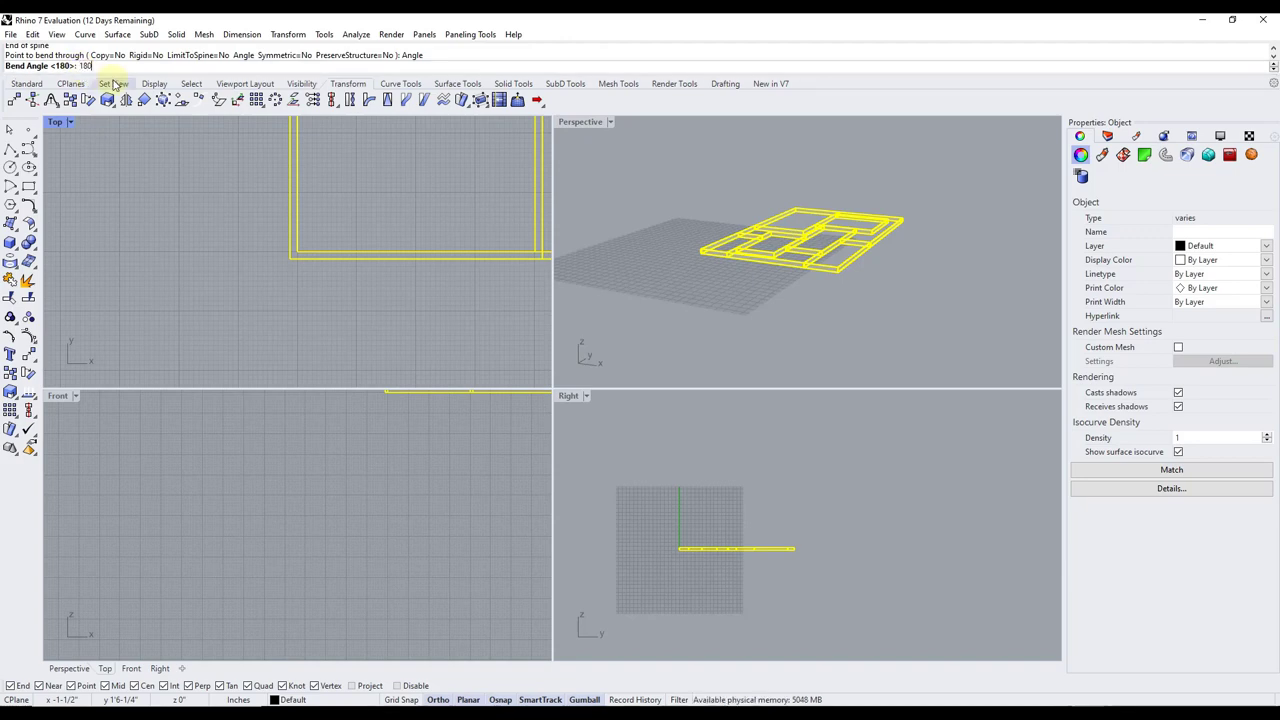
pyautogui.press('Return')
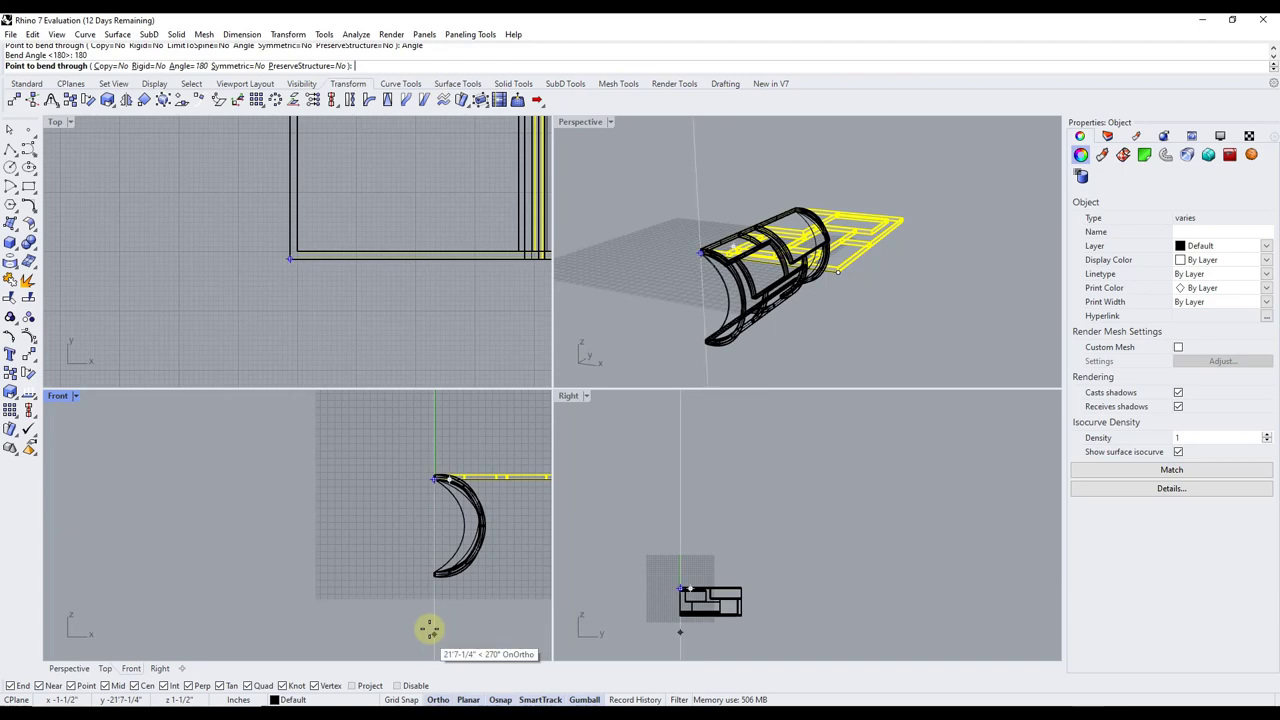
pyautogui.click(429, 628)
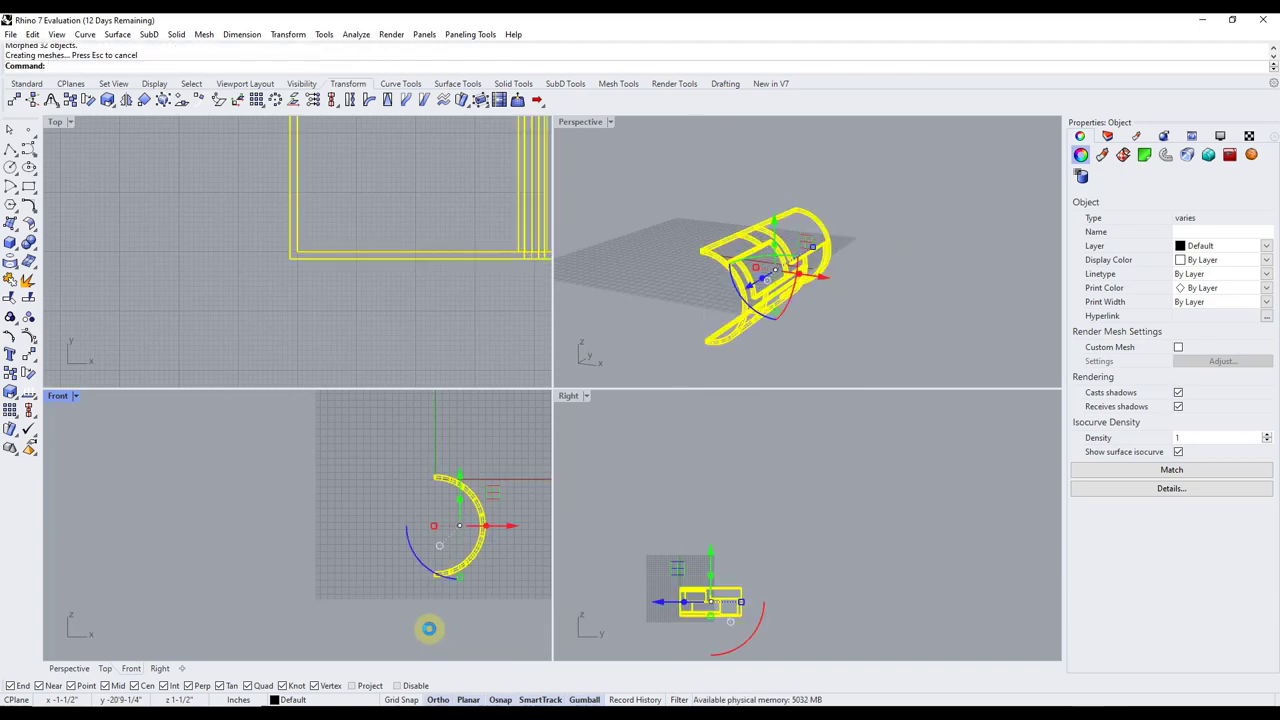
# Rotate the bent walls a quarter turn in the Front plane so the arch opens downward
pyautogui.scroll(5, 760, 270)
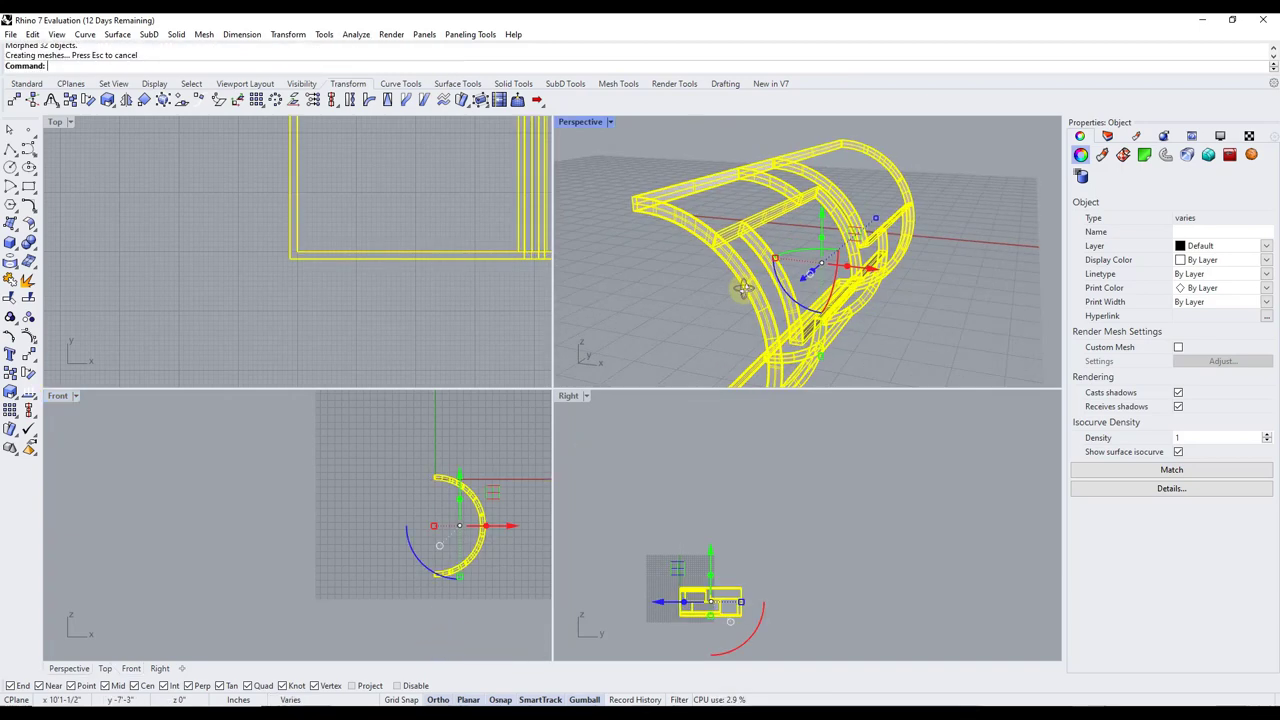
pyautogui.scroll(2, 770, 258)
pyautogui.scroll(-5, 785, 270)
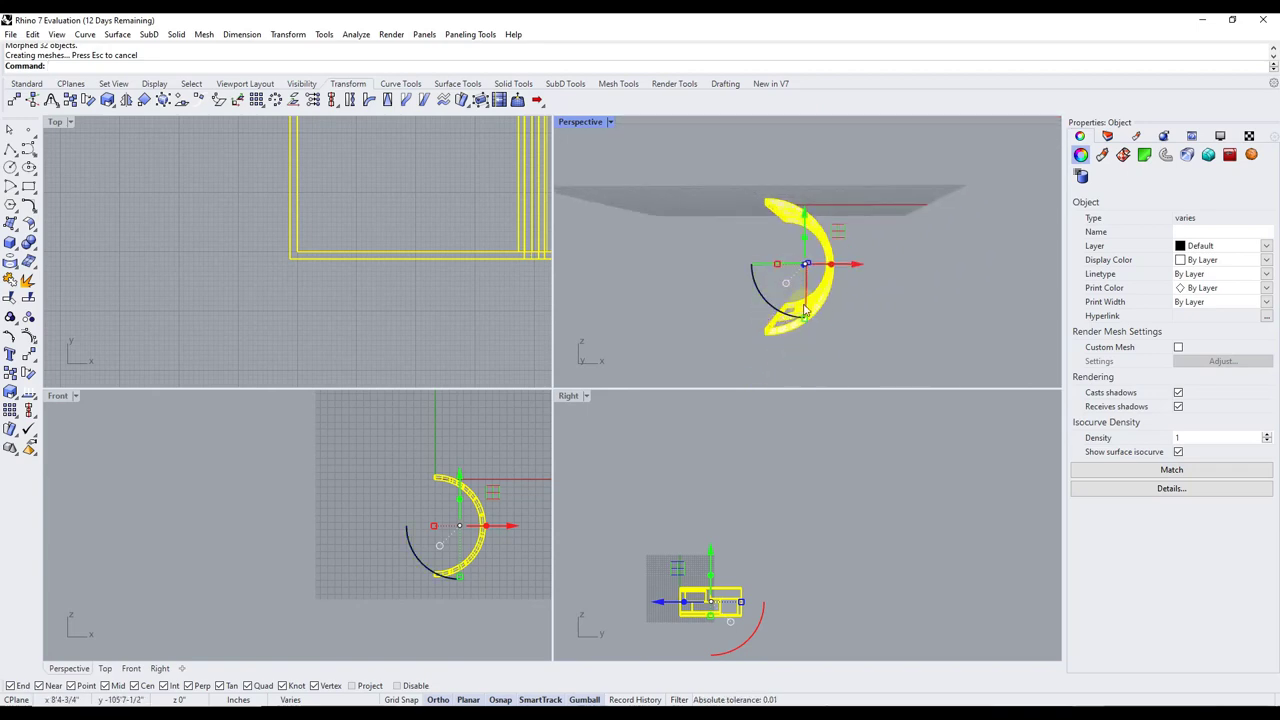
pyautogui.scroll(-1, 800, 297)
pyautogui.moveTo(766, 294); pyautogui.dragTo(862, 302)
pyautogui.moveTo(862, 302); pyautogui.dragTo(820, 337, button='right')
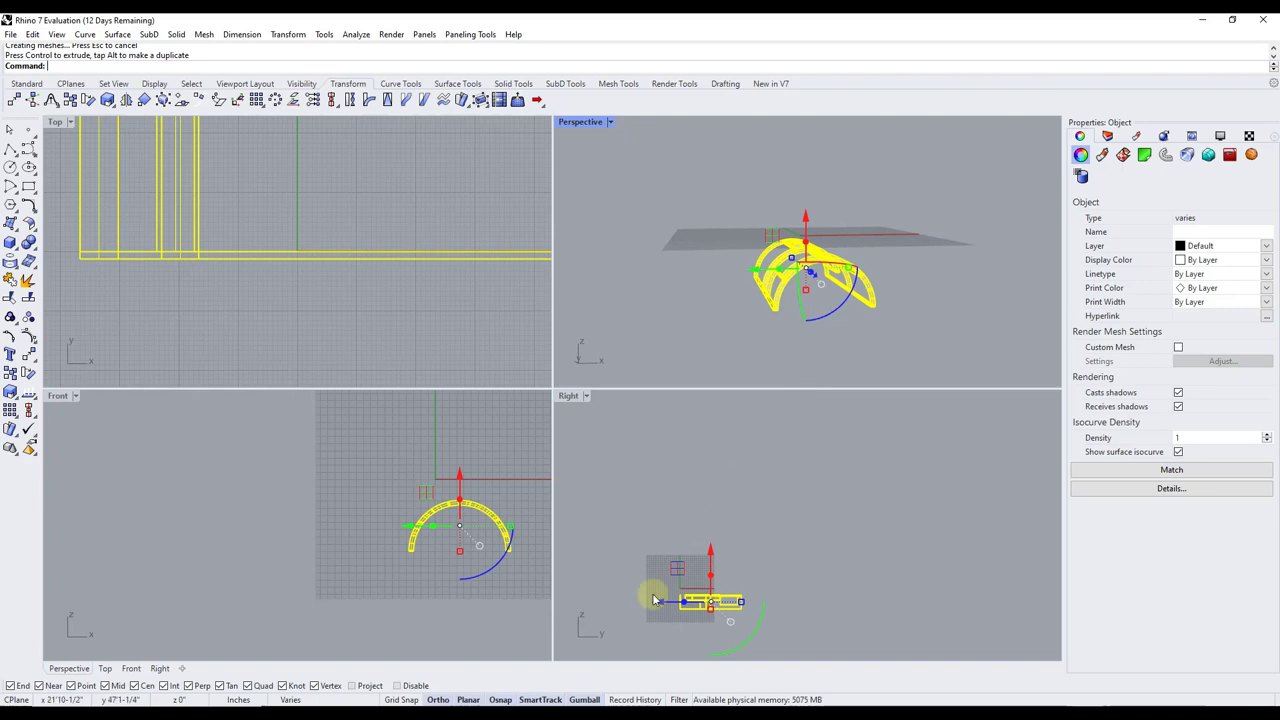
# Reset the Gumball's orientation and raise the arch vertically until its feet rest at the construction plane's level in the Front view
pyautogui.click(584, 700)
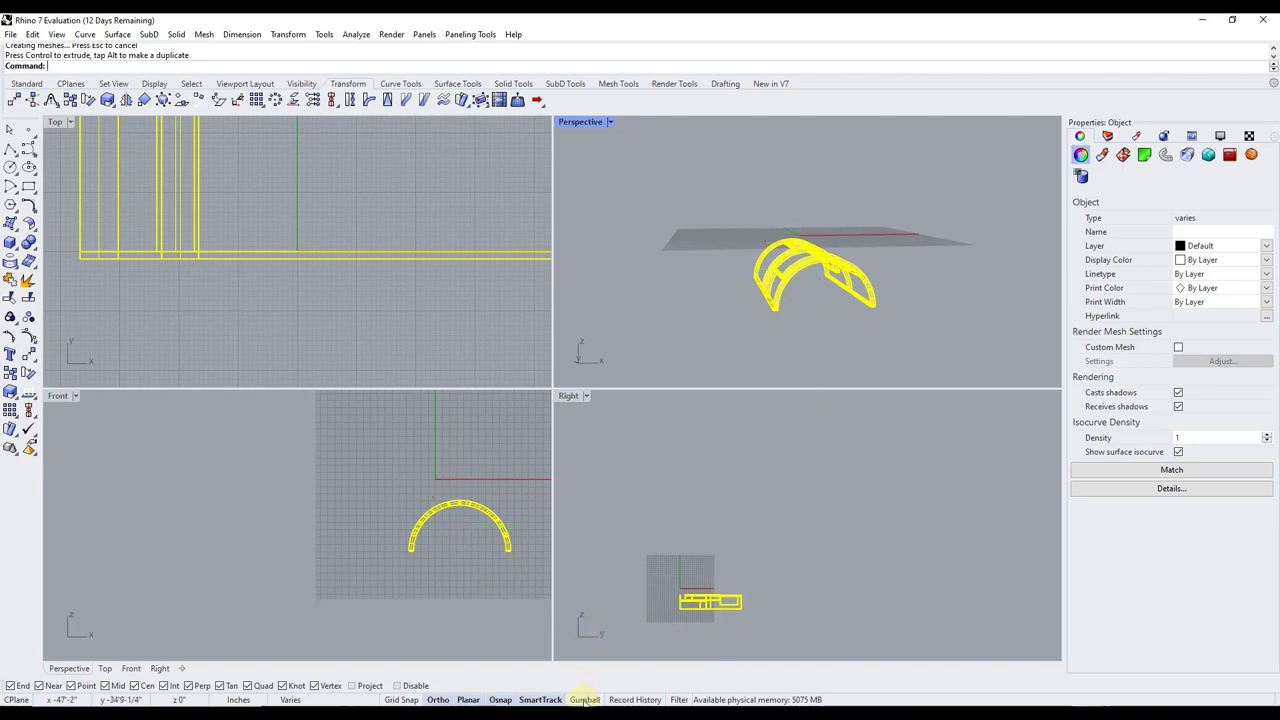
pyautogui.click(584, 700)
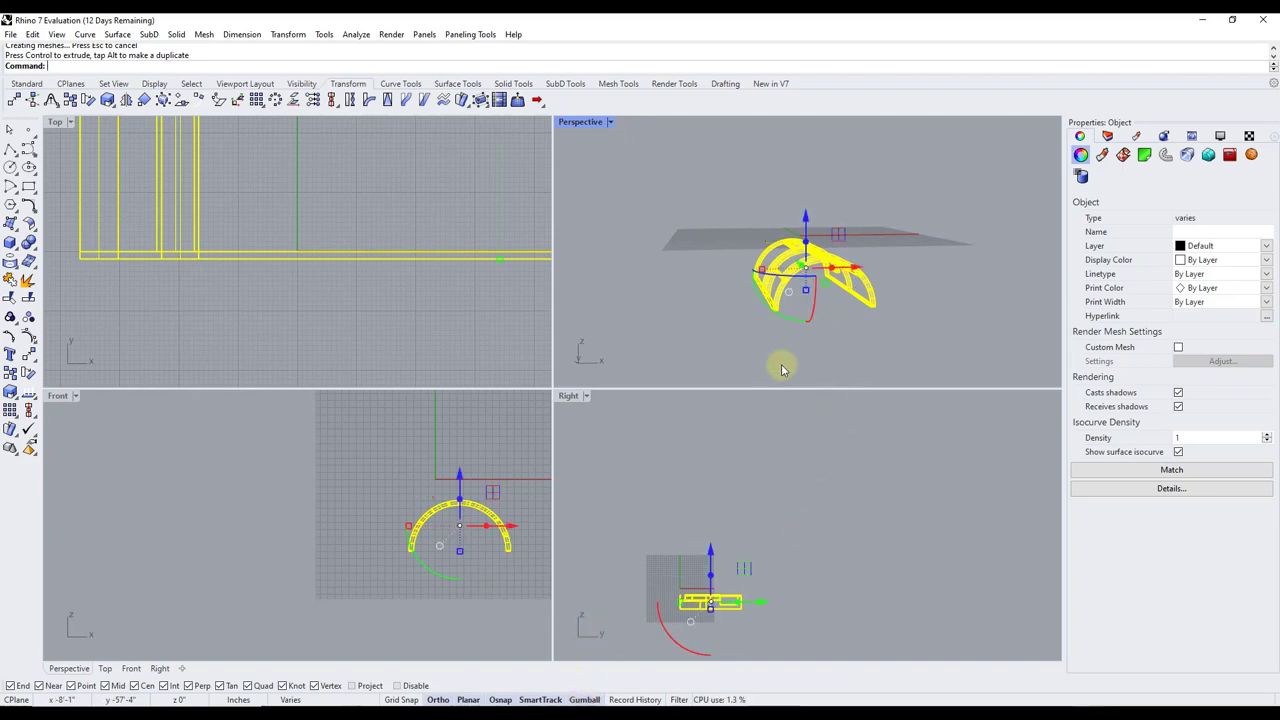
pyautogui.moveTo(783, 370); pyautogui.dragTo(727, 255, button='right')
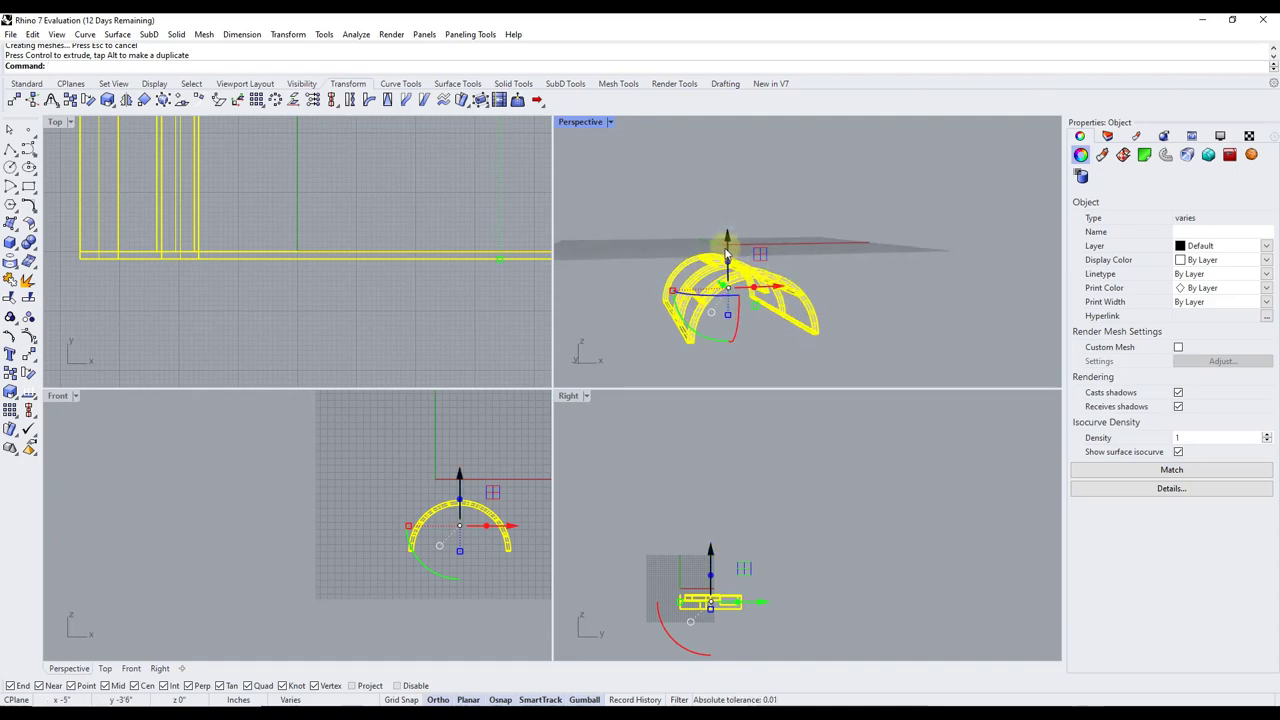
pyautogui.moveTo(727, 255); pyautogui.dragTo(731, 219)
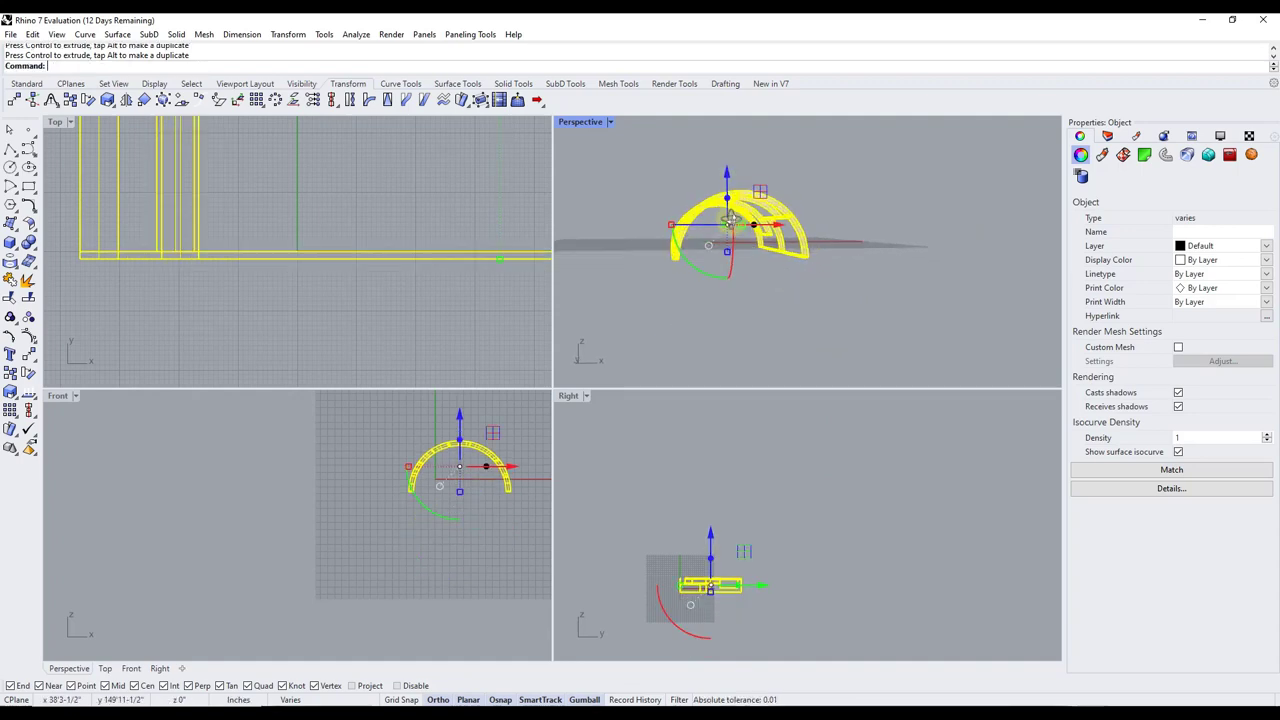
pyautogui.moveTo(731, 219); pyautogui.dragTo(729, 225, button='right')
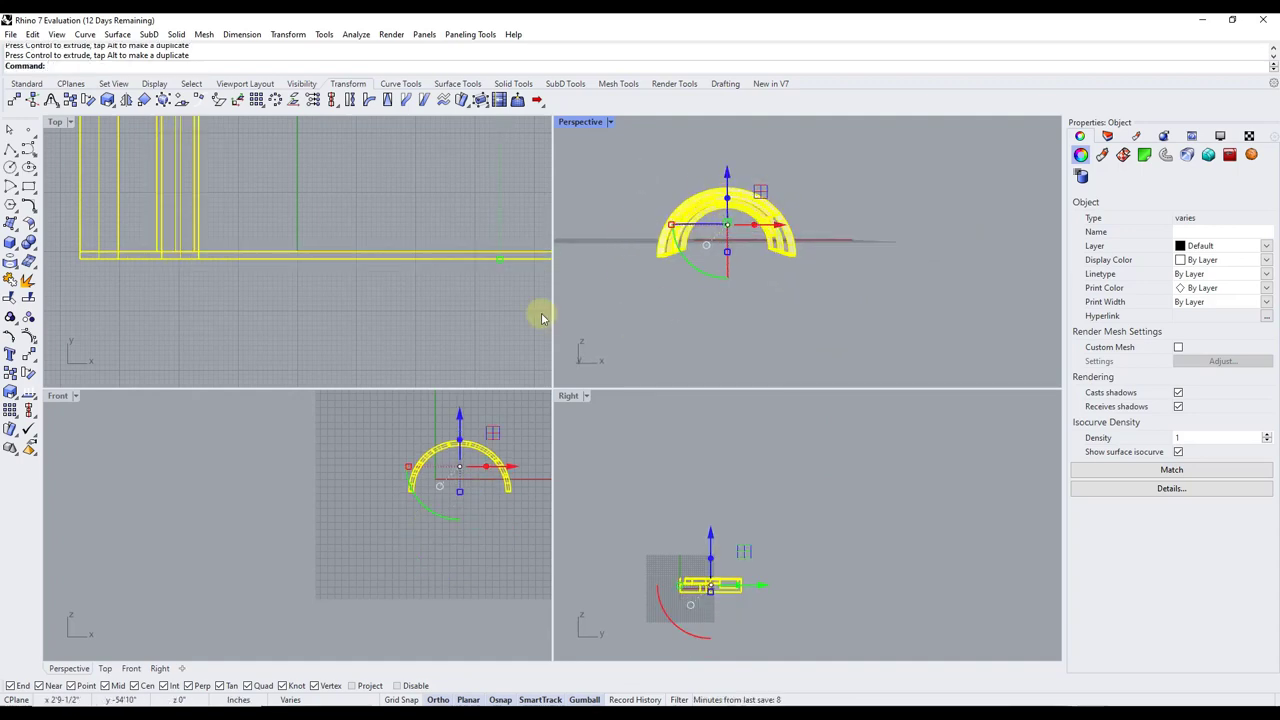
pyautogui.moveTo(462, 430); pyautogui.dragTo(462, 420)
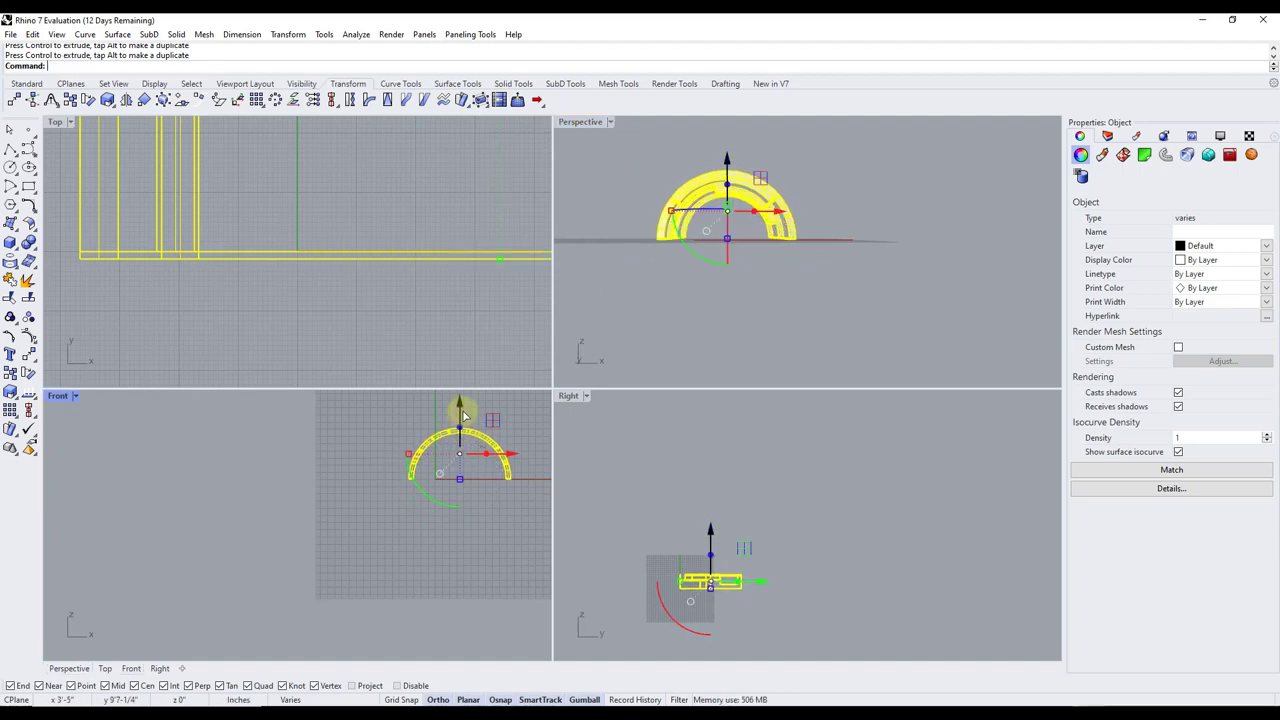
# Check how both feet of the arch line up with the X axis in the Front view and inspect the bent walls in Perspective
pyautogui.scroll(3, 503, 515)
pyautogui.moveTo(282, 438); pyautogui.dragTo(269, 444, button='right')
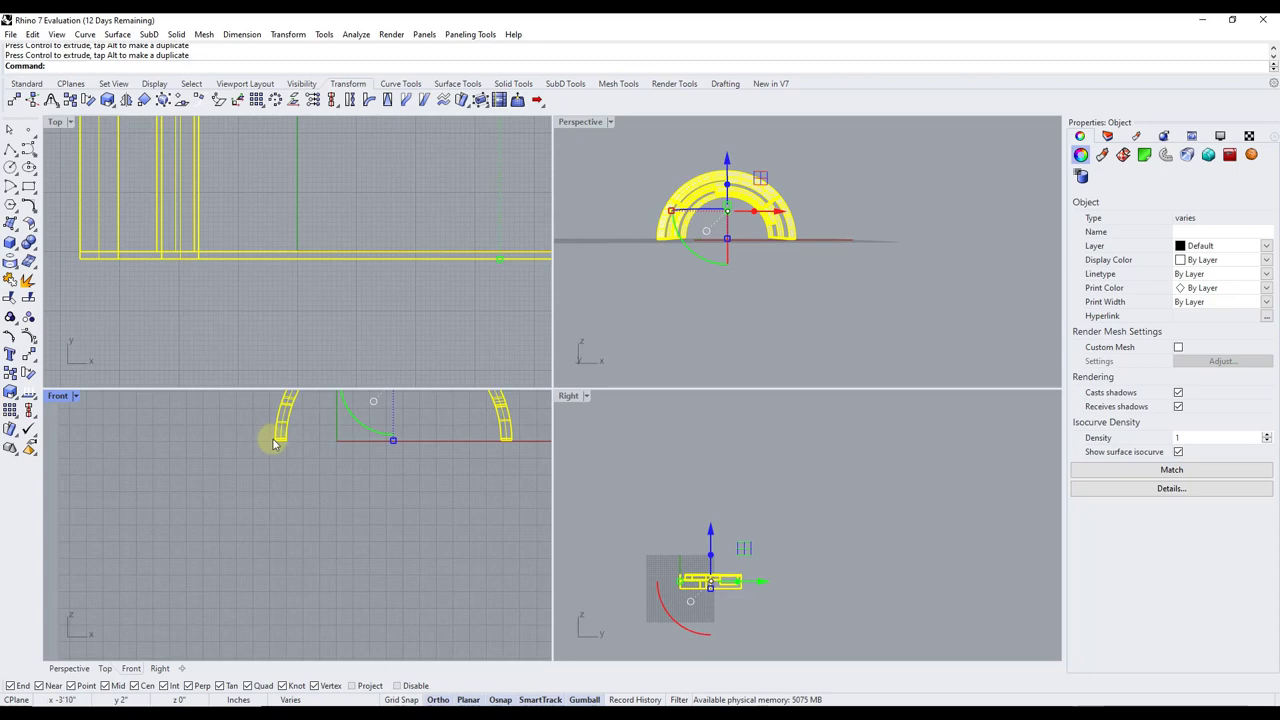
pyautogui.scroll(4, 490, 440)
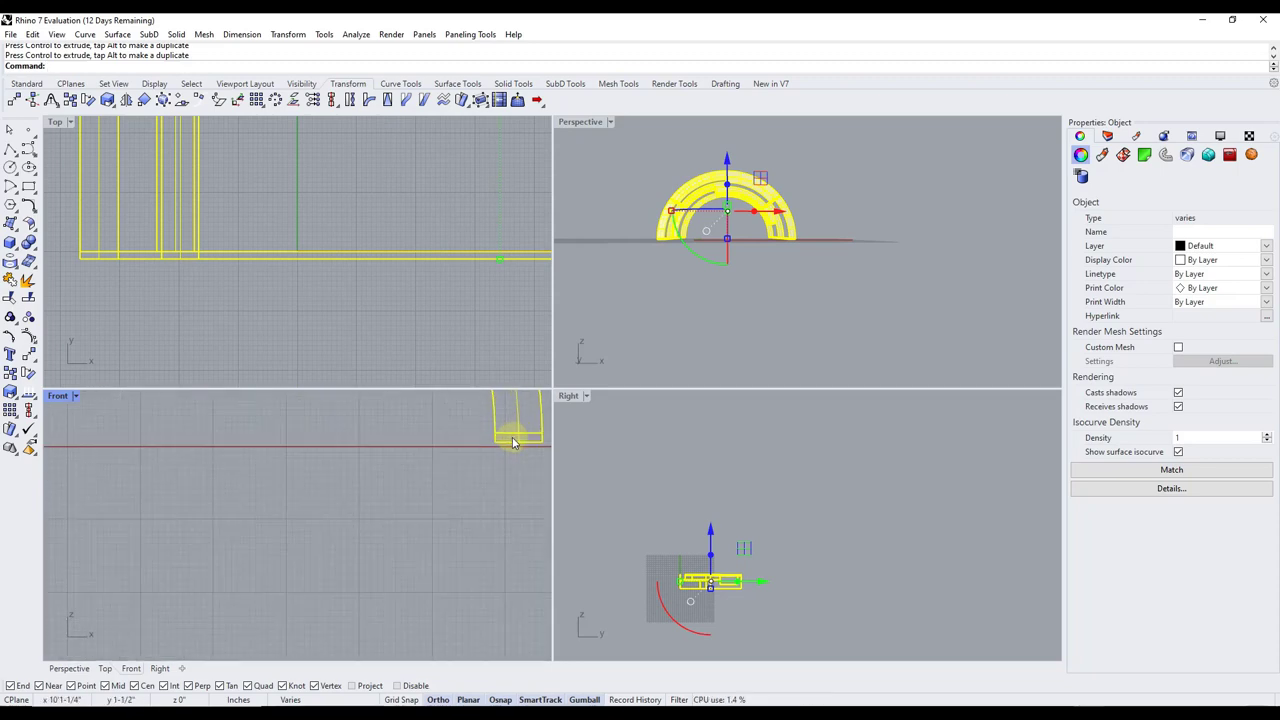
pyautogui.scroll(-1, 495, 440)
pyautogui.scroll(2, 126, 437)
pyautogui.moveTo(126, 437); pyautogui.dragTo(172, 449, button='right')
pyautogui.scroll(-3, 172, 449)
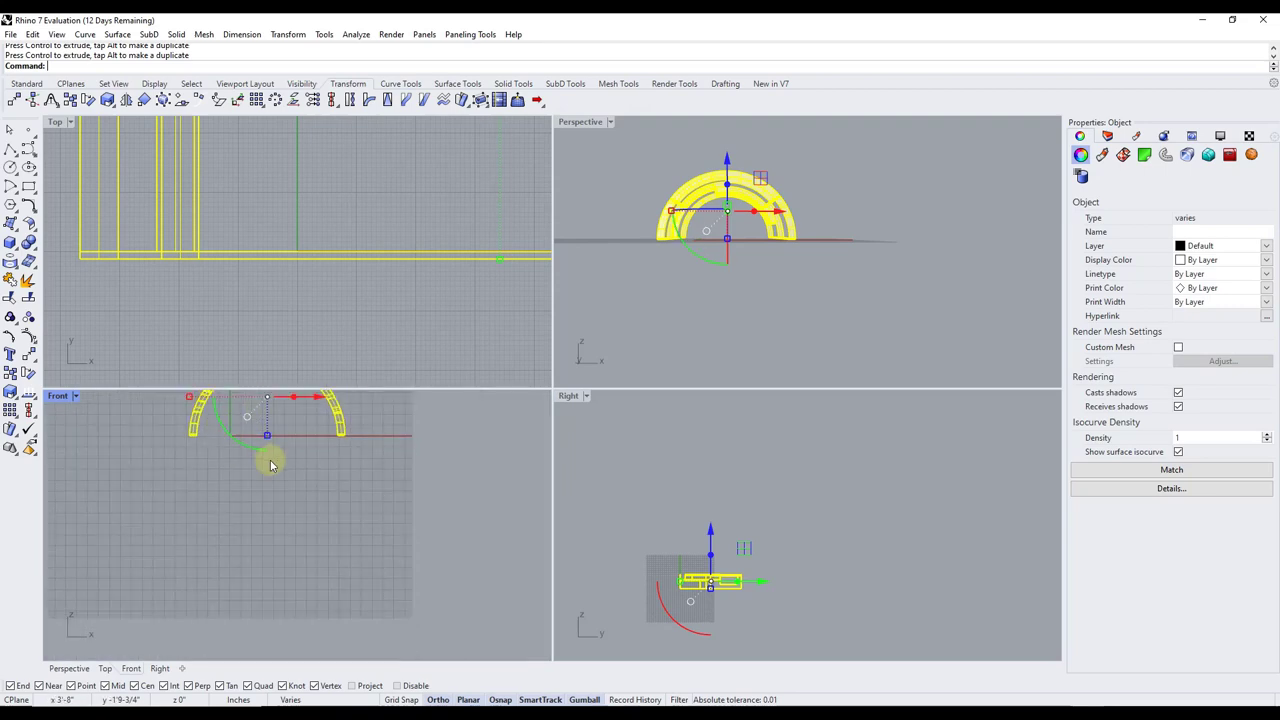
pyautogui.scroll(3, 330, 420)
pyautogui.moveTo(776, 219); pyautogui.dragTo(683, 292, button='right')
pyautogui.scroll(3, 632, 194)
pyautogui.scroll(-2, 757, 221)
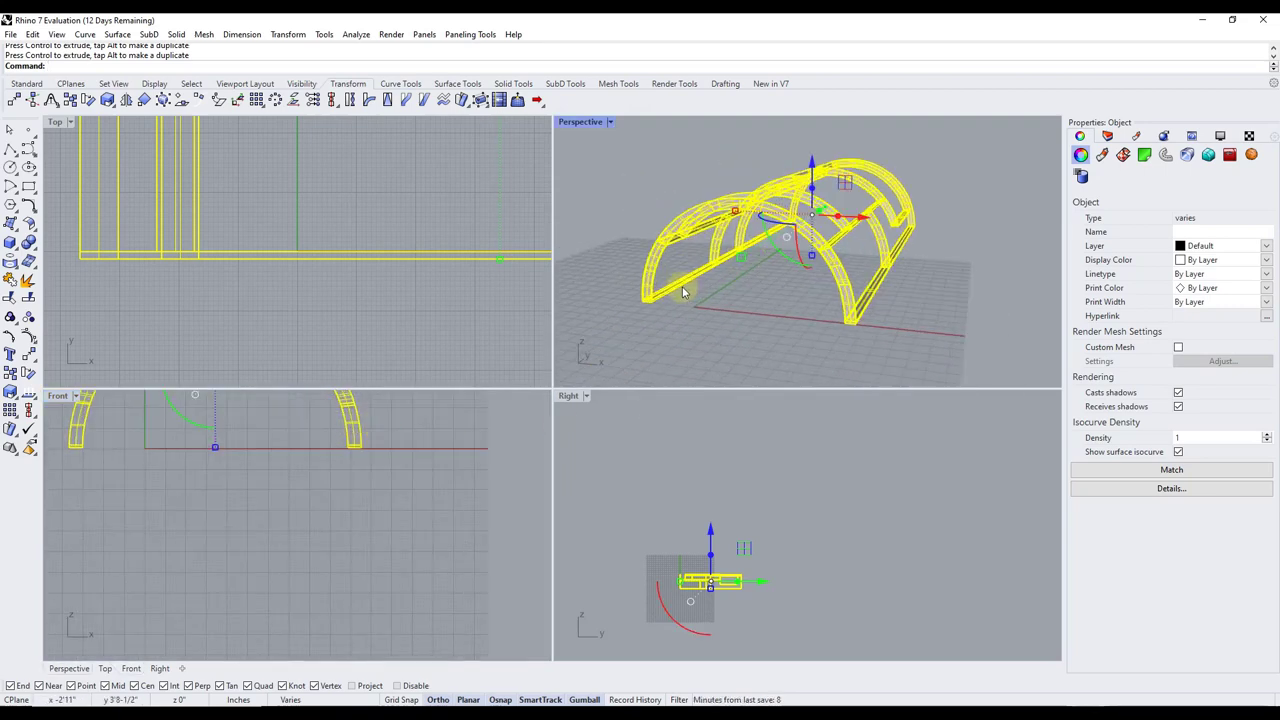